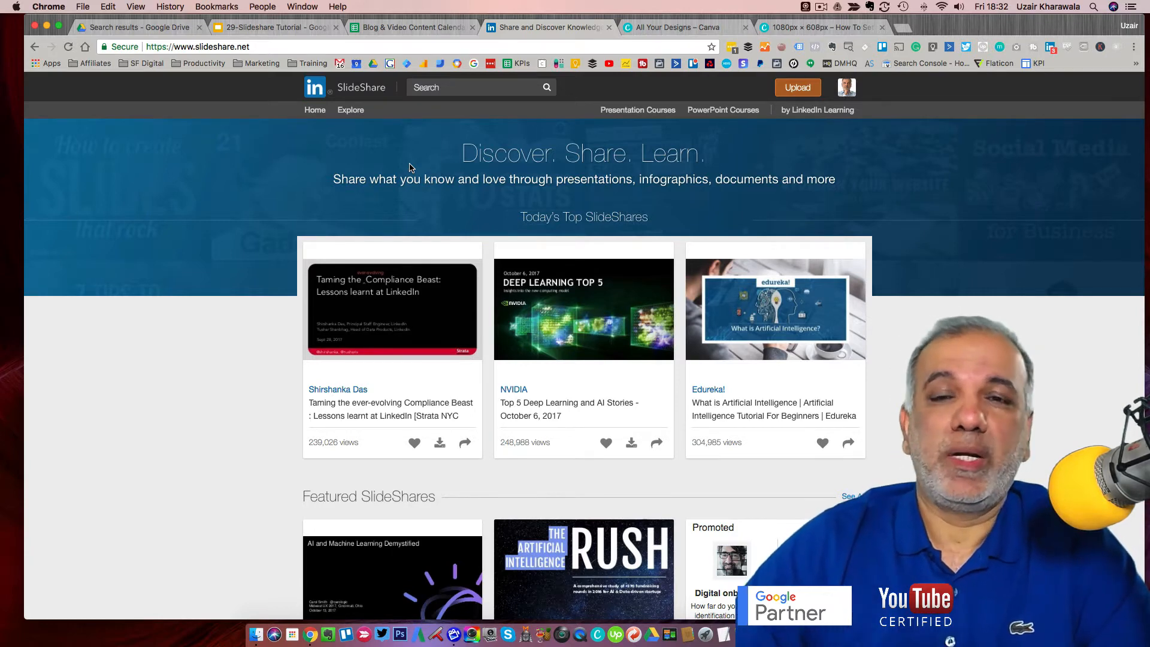
Browse the top, featured and headline presentations on the SlideShare home page
scroll(369, 276, "down", 5)
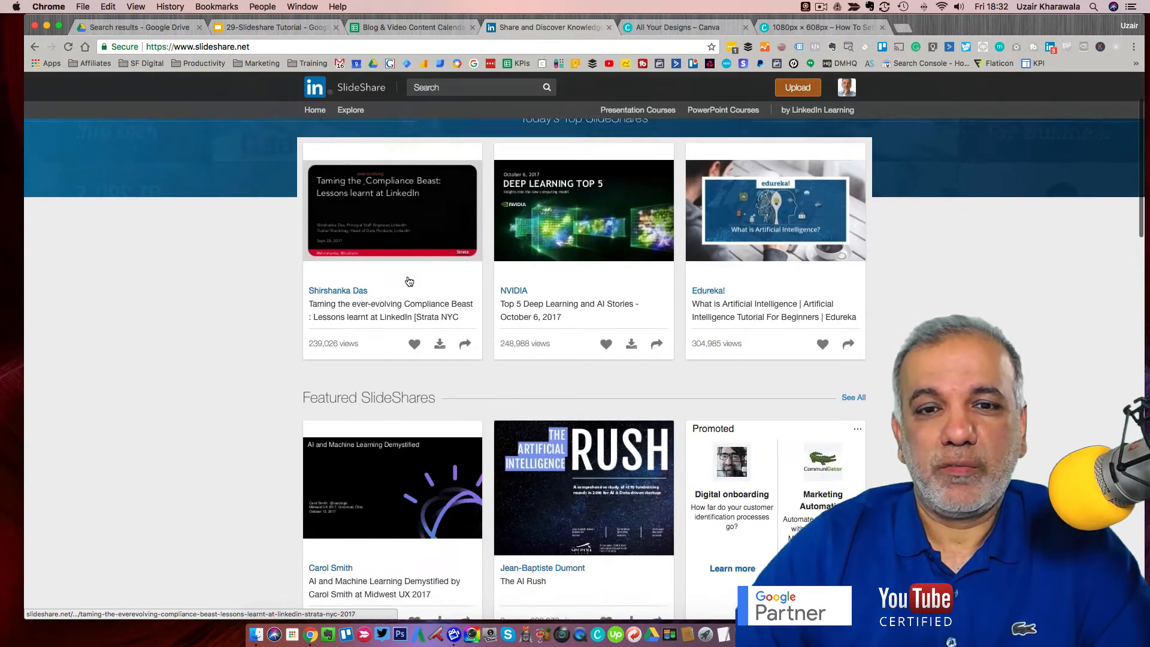
scroll(368, 276, "down", 8)
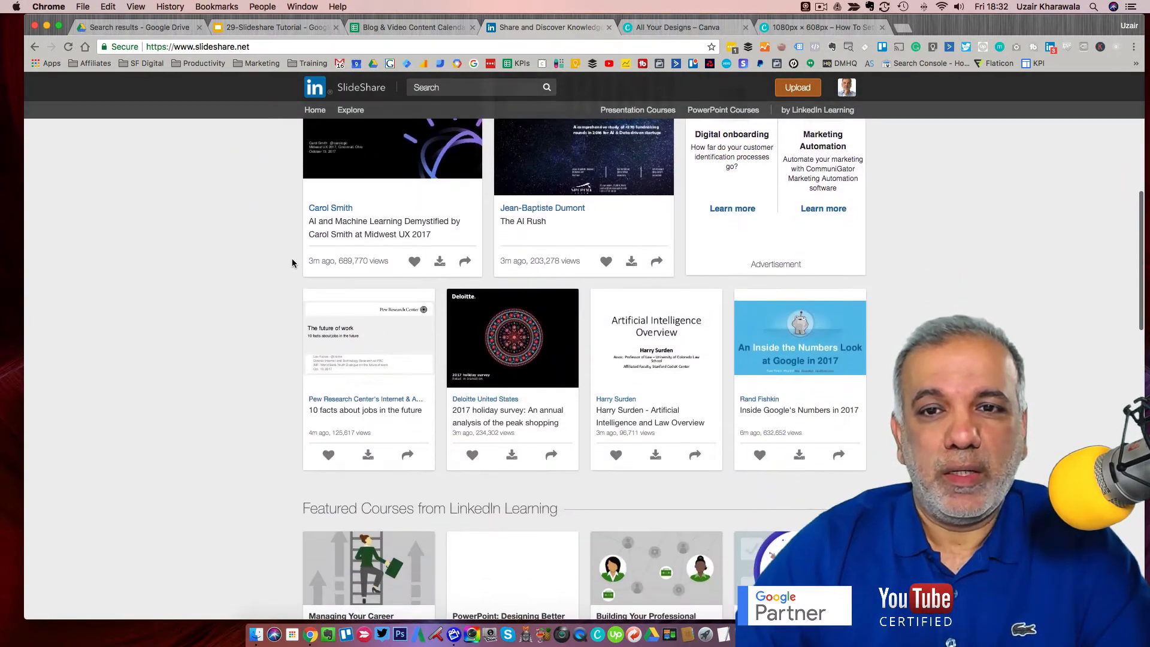
scroll(278, 257, "down", 7)
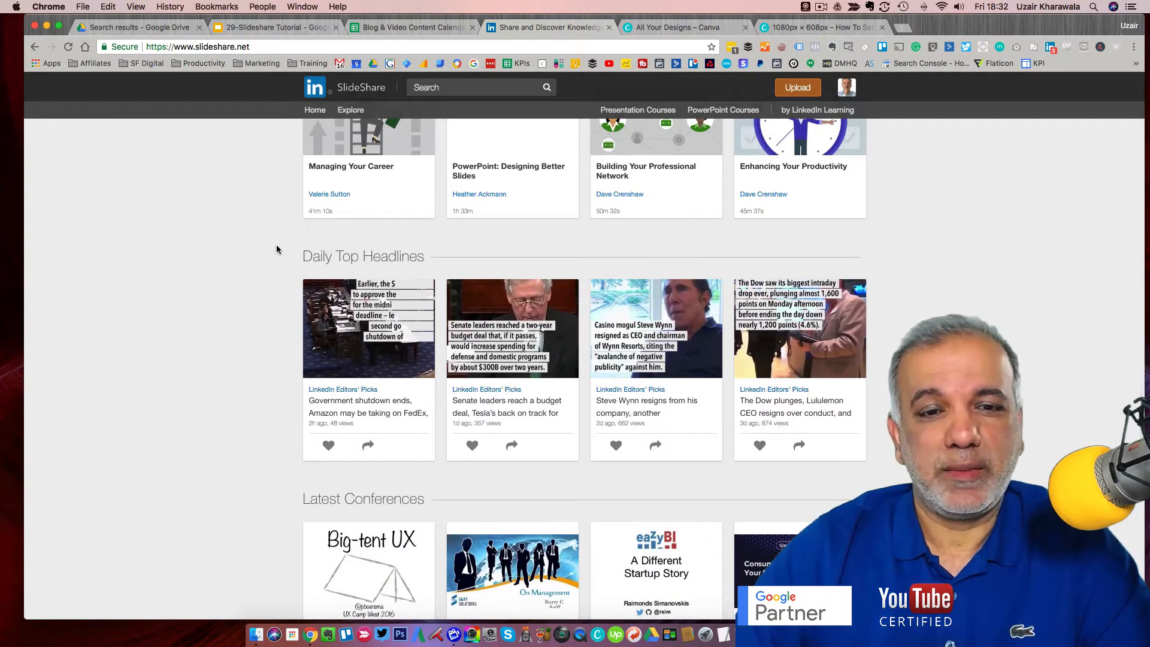
scroll(276, 246, "up", 15)
scroll(276, 246, "up", 5)
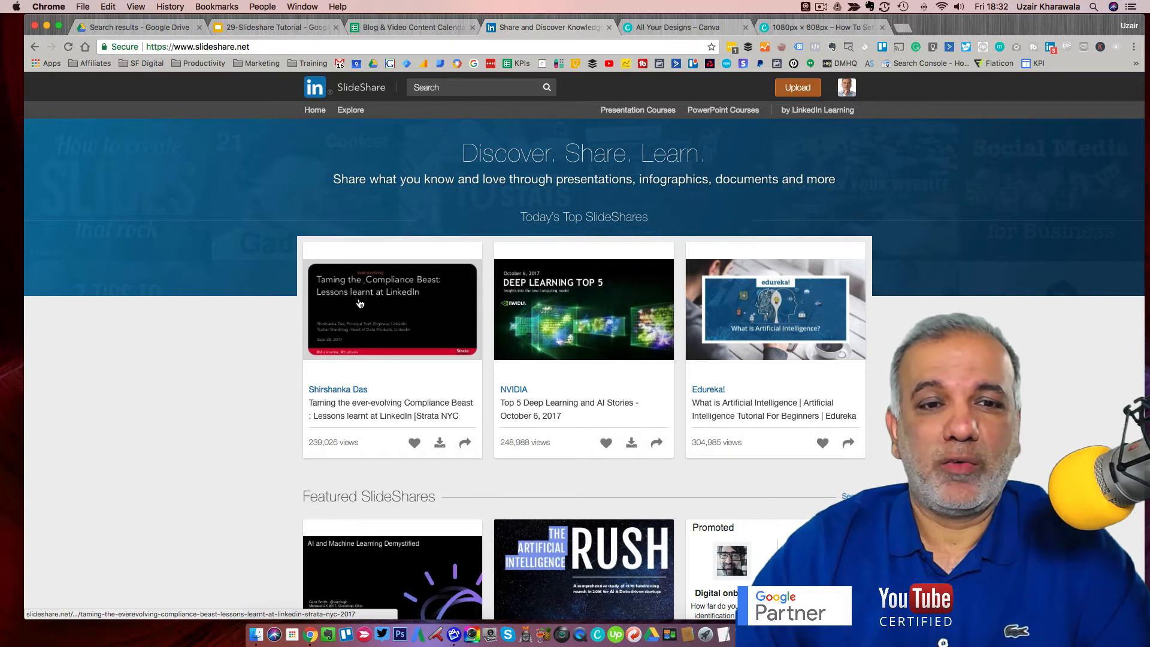
Open the "Taming the ever-evolving Compliance Beast" presentation and page through it up to slide 10
left_click(396, 313)
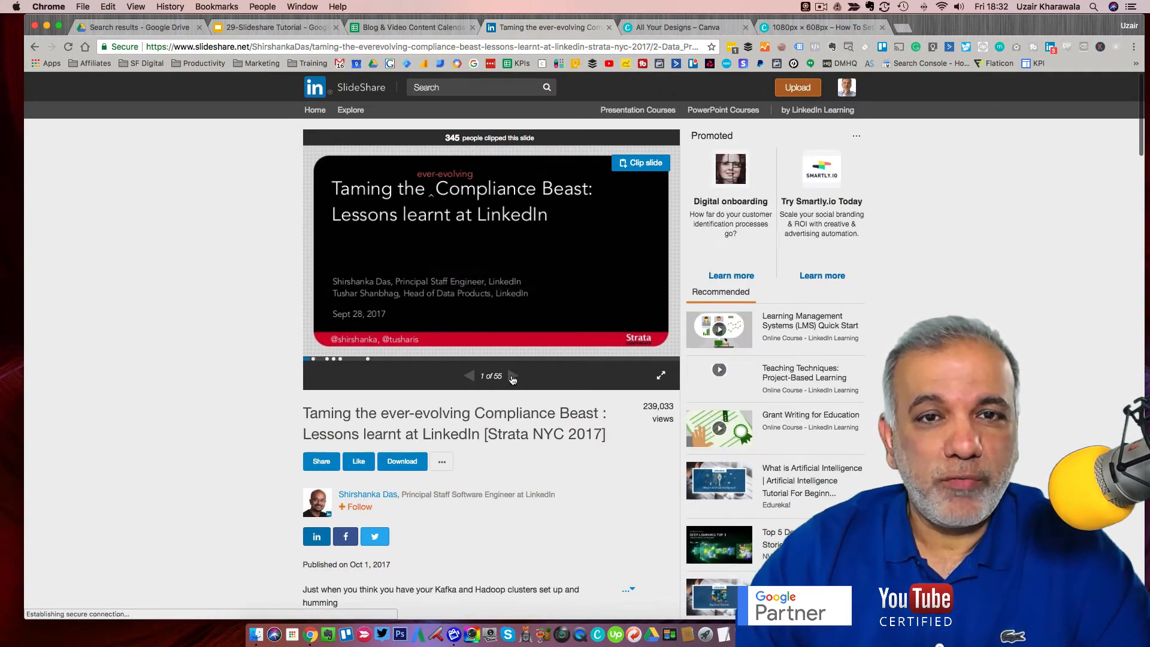
left_click(512, 376)
left_click(513, 375)
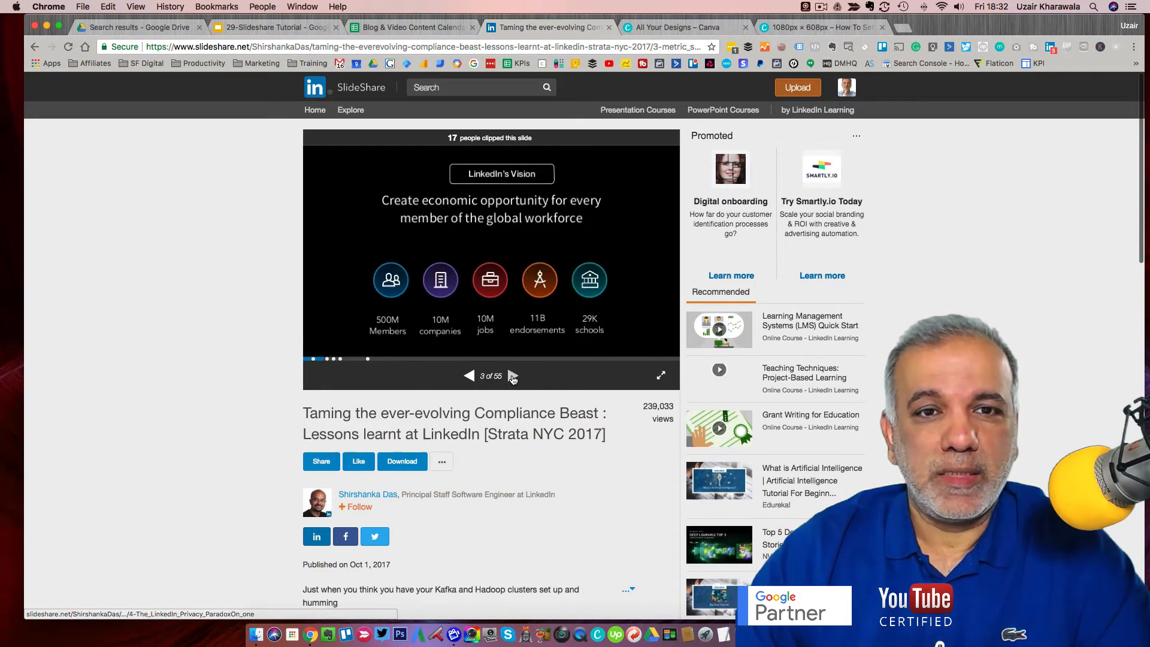
left_click(513, 375)
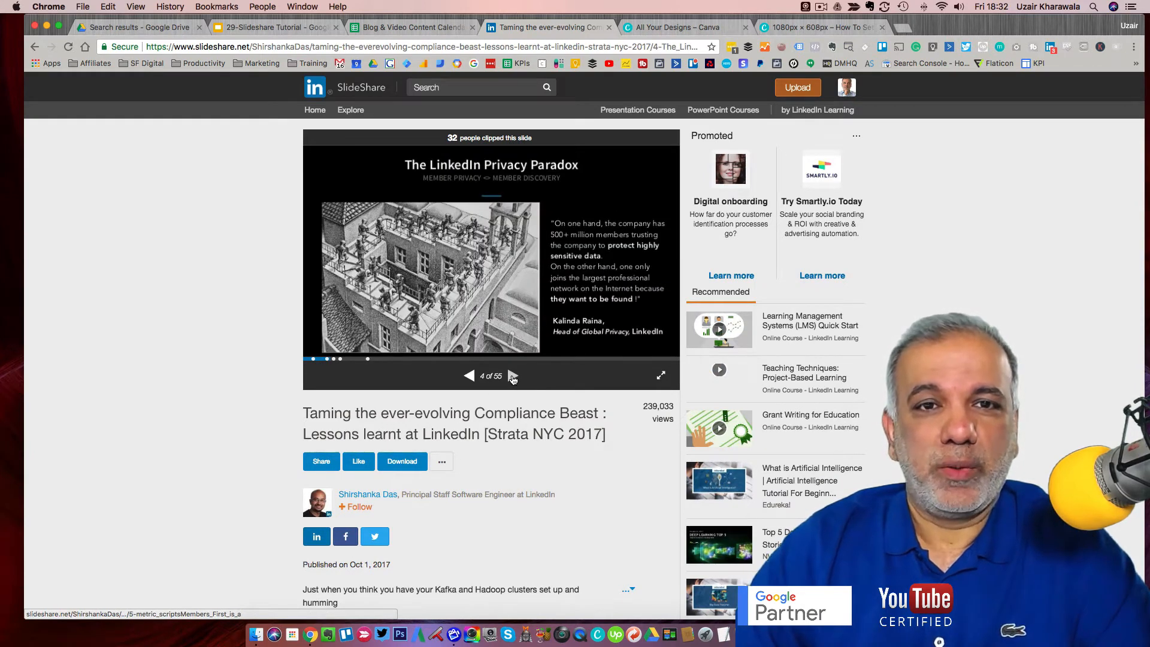
left_click(513, 375)
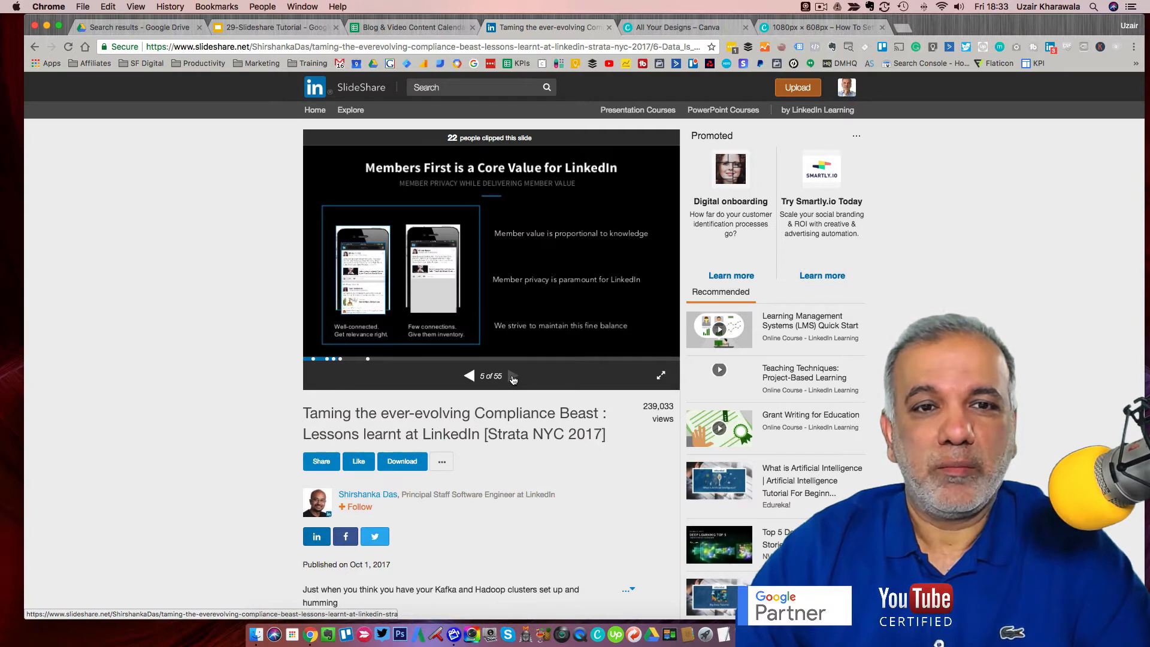
left_click(513, 376)
left_click(512, 375)
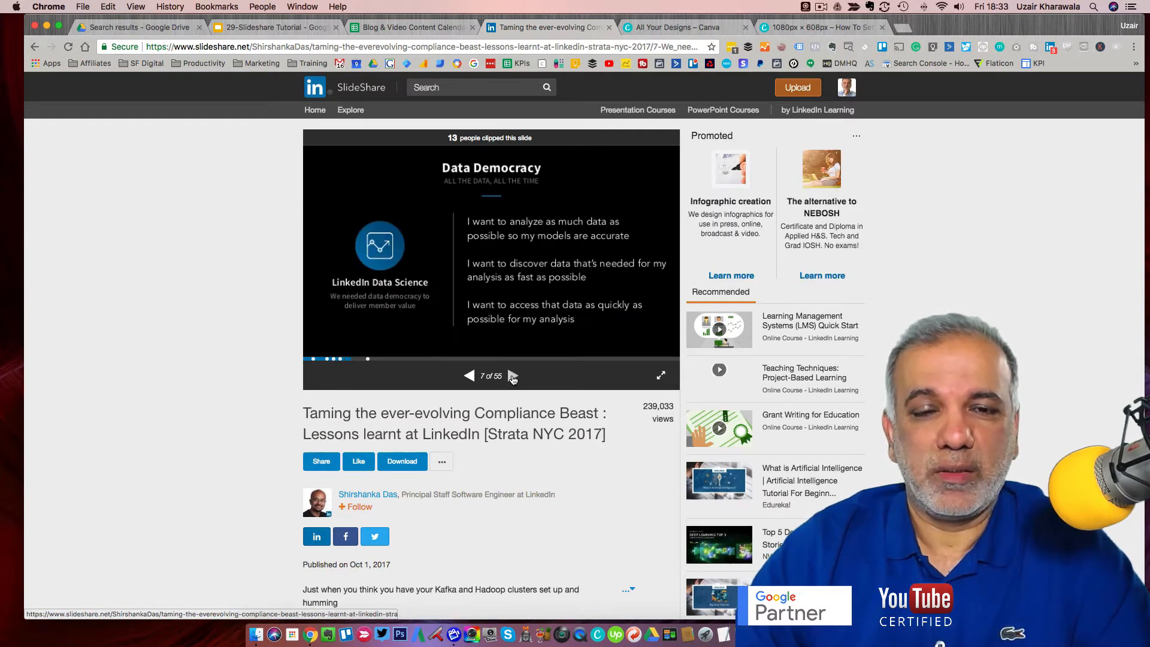
left_click(513, 376)
left_click(513, 376)
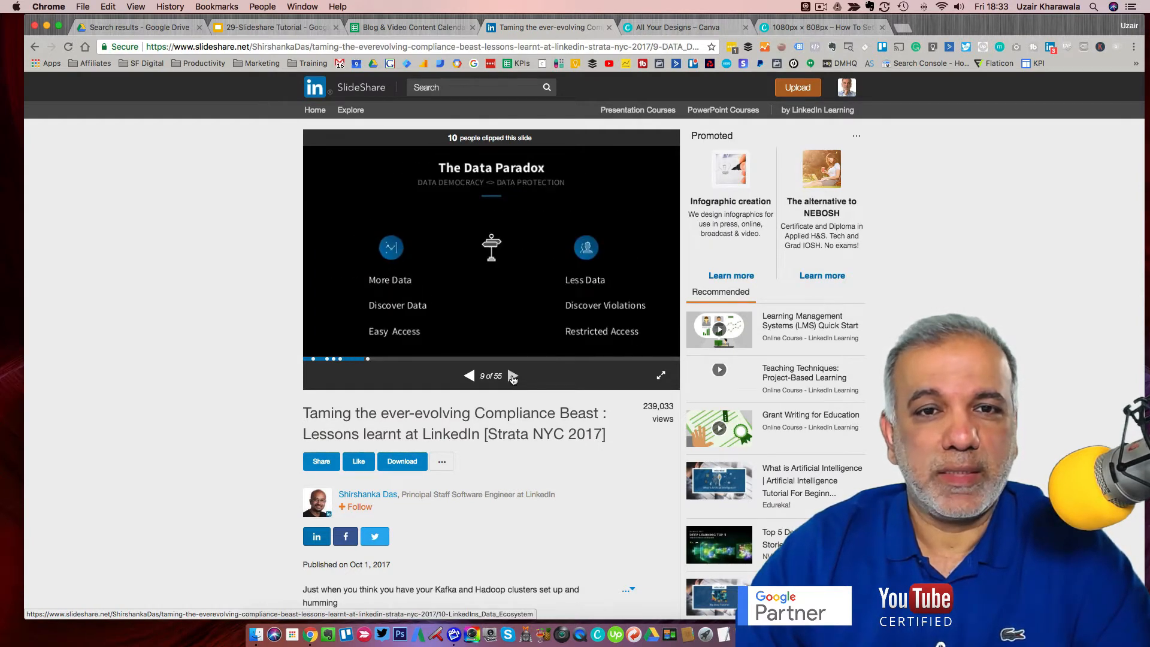
left_click(513, 376)
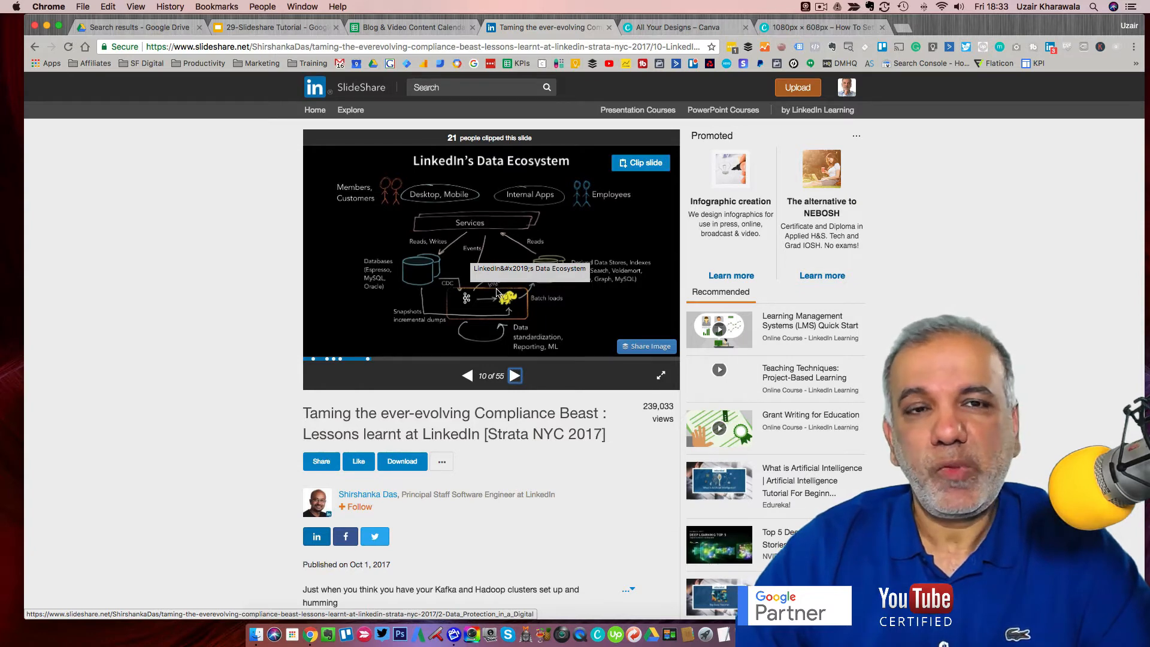
Switch to the 29-Slideshare Tutorial deck in Google Slides, look at the closing contact slide and return to the blank first slide
left_click(279, 29)
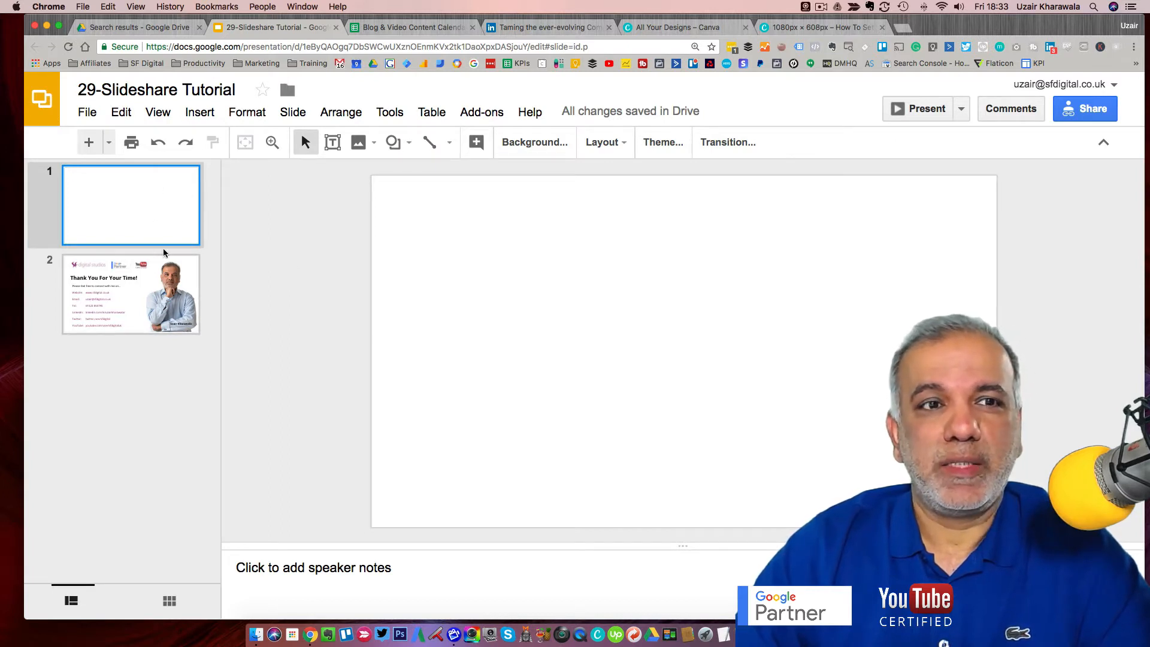
left_click(115, 312)
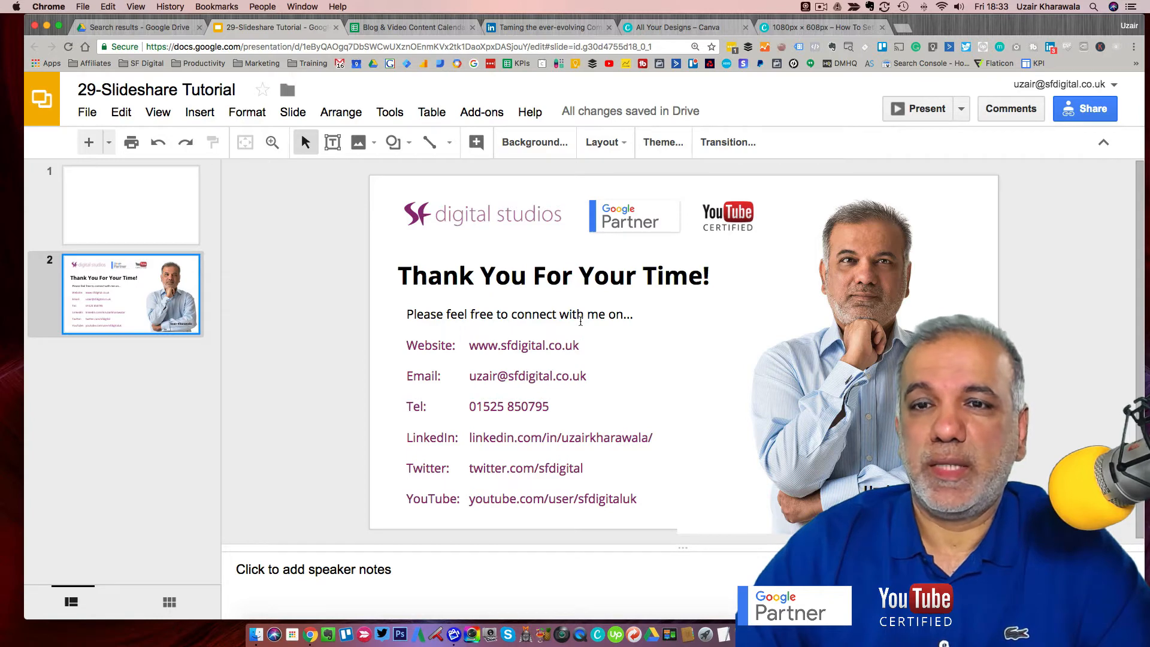
left_click(120, 203)
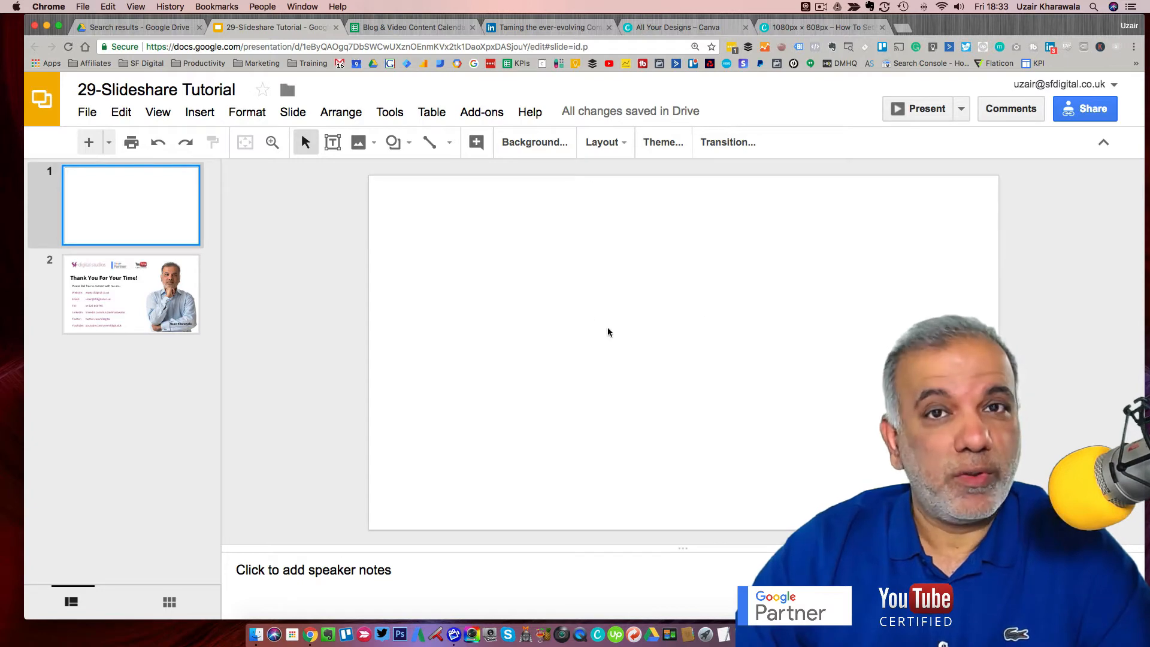
Switch to the How To Set Up design in Canva and download it as a PNG
left_click(819, 29)
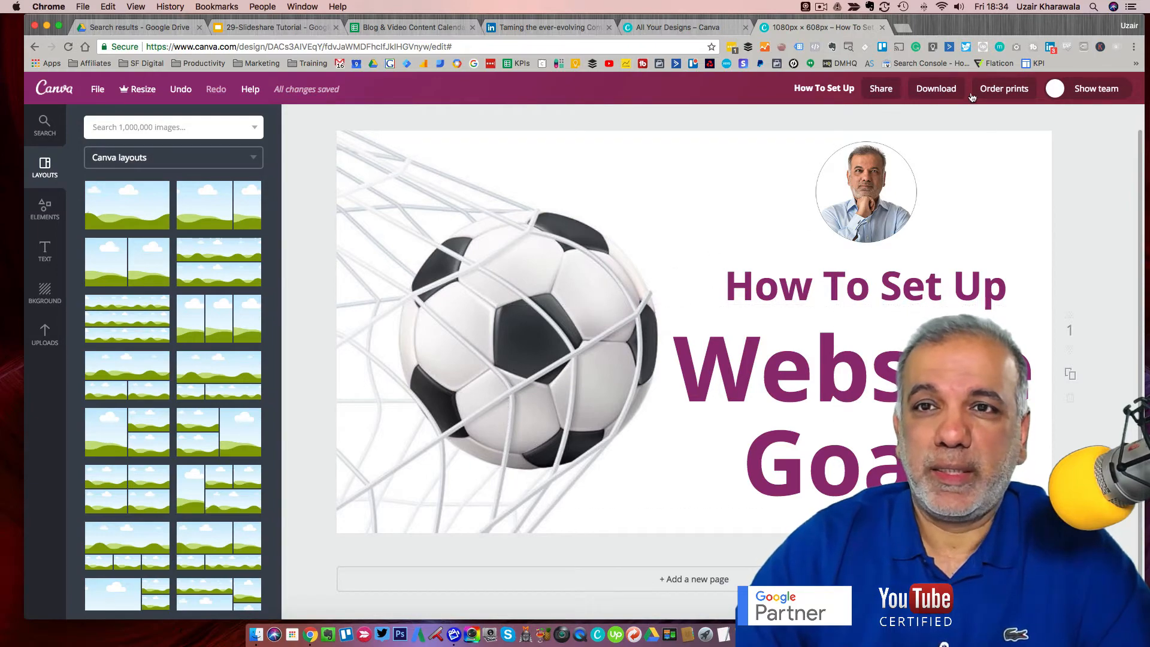
left_click(926, 91)
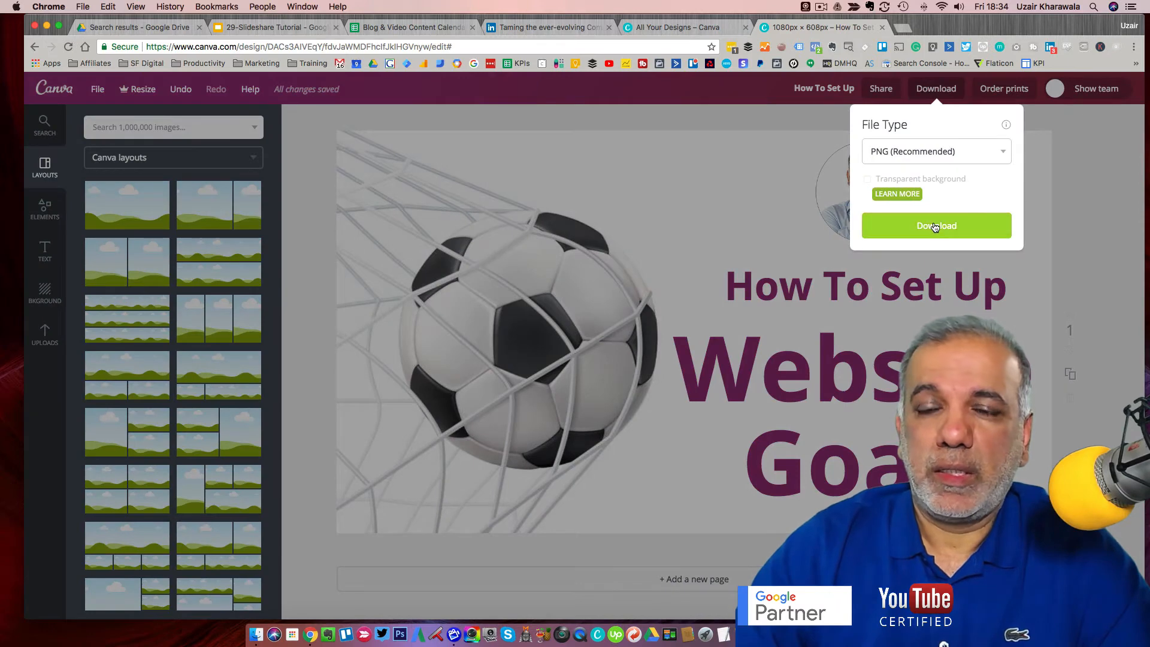
left_click(934, 222)
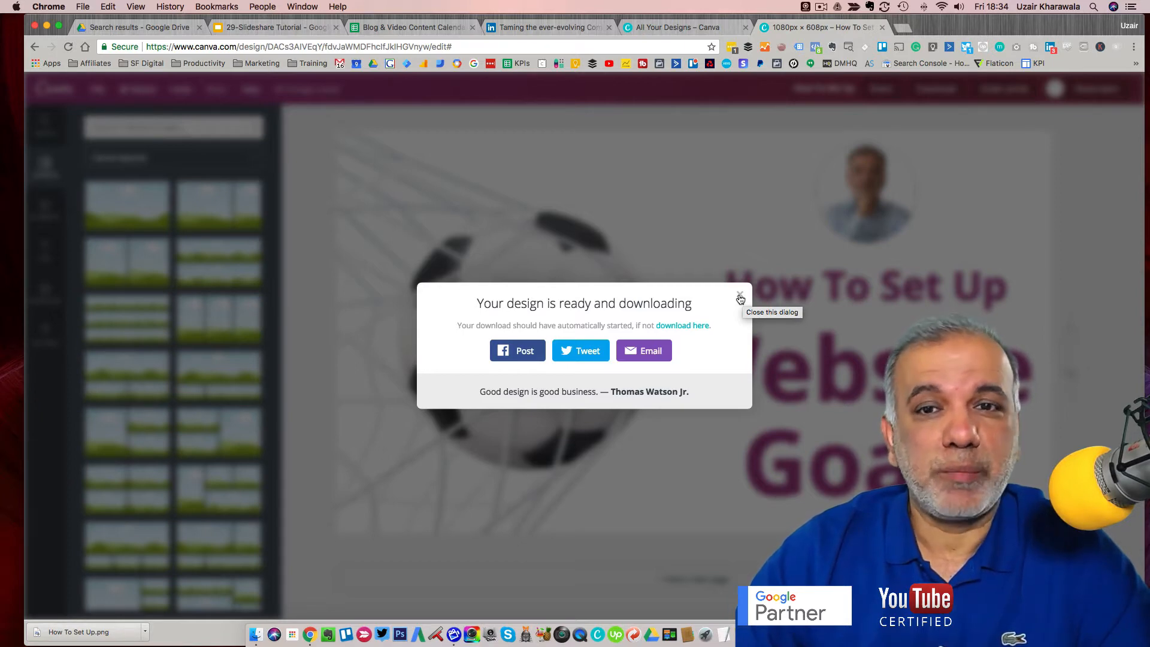
left_click(740, 298)
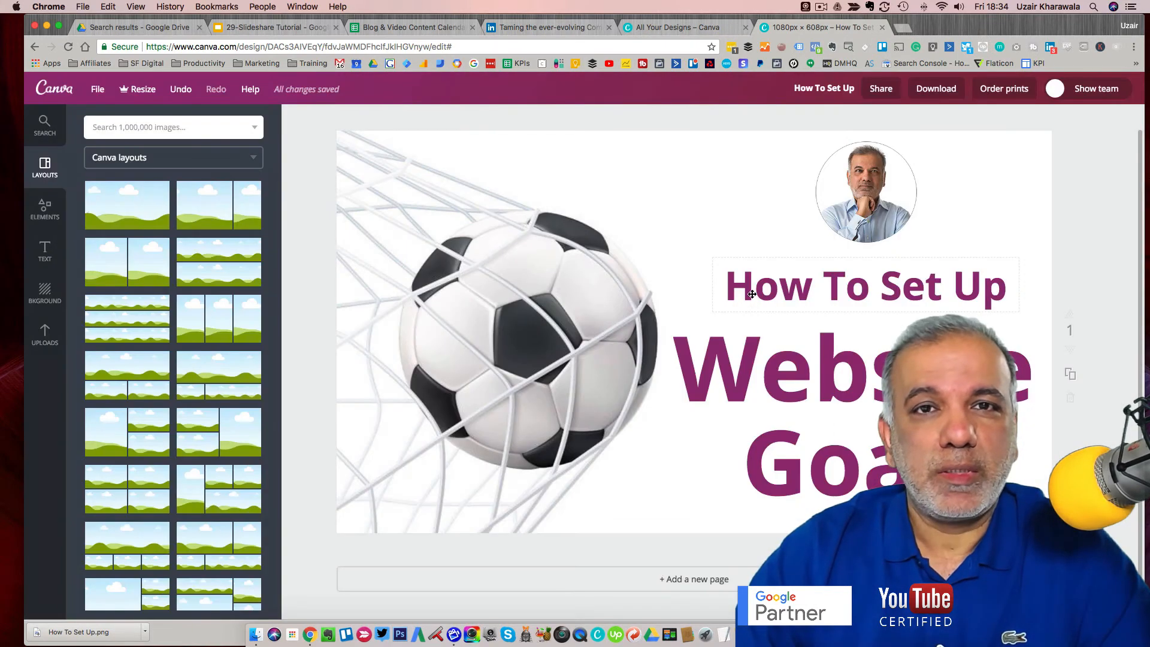
Back in Google Slides, insert How To Set Up.png from the computer's Downloads folder onto the blank first slide
left_click(285, 30)
left_click(199, 112)
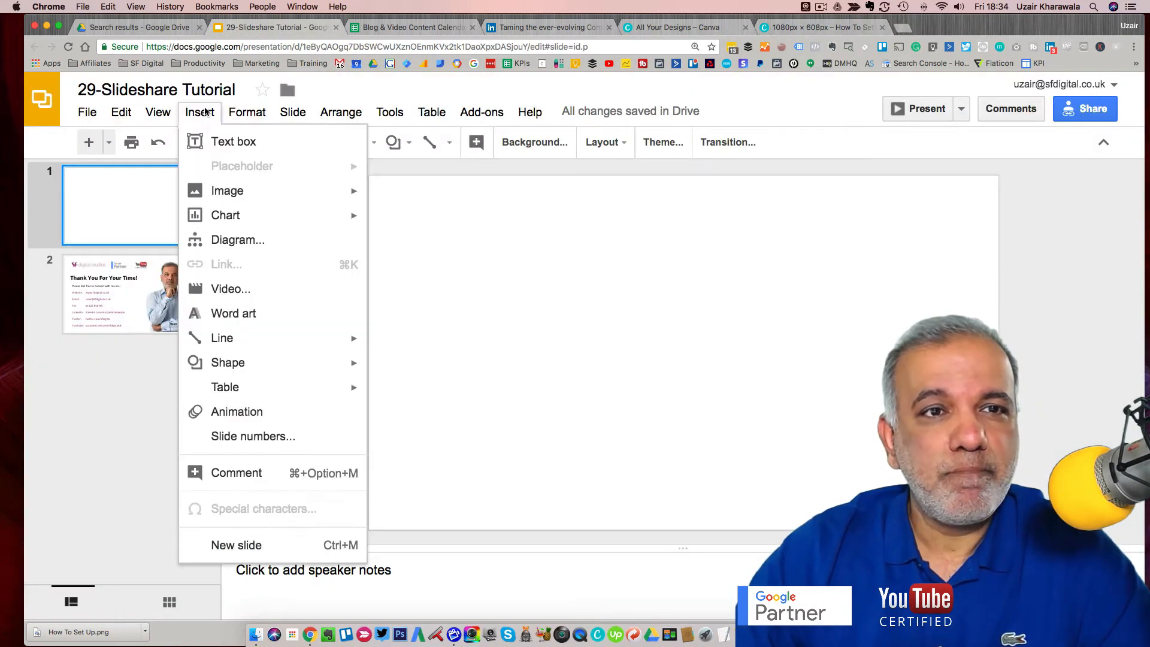
mouse_move(294, 191)
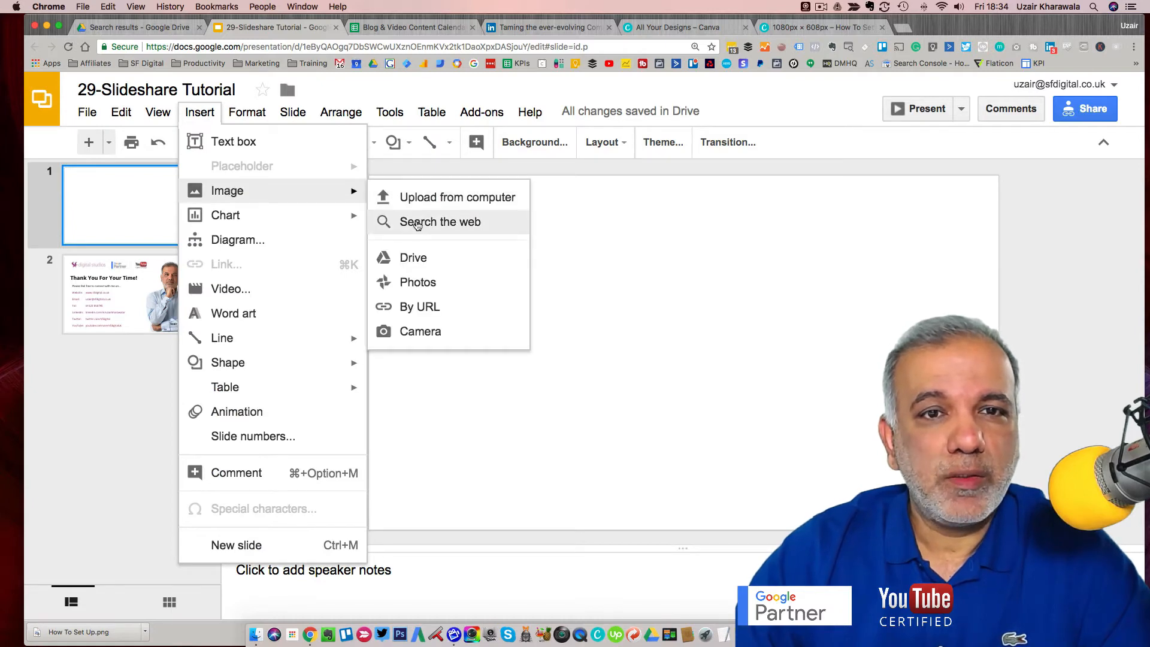
left_click(424, 197)
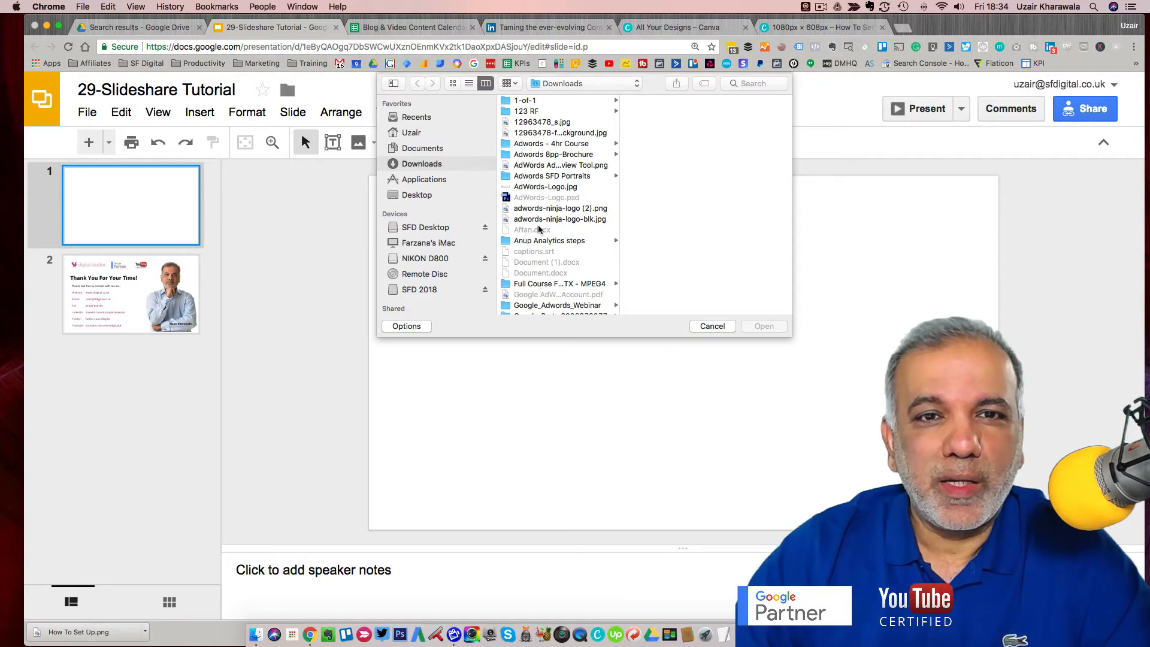
scroll(538, 230, "down", 5)
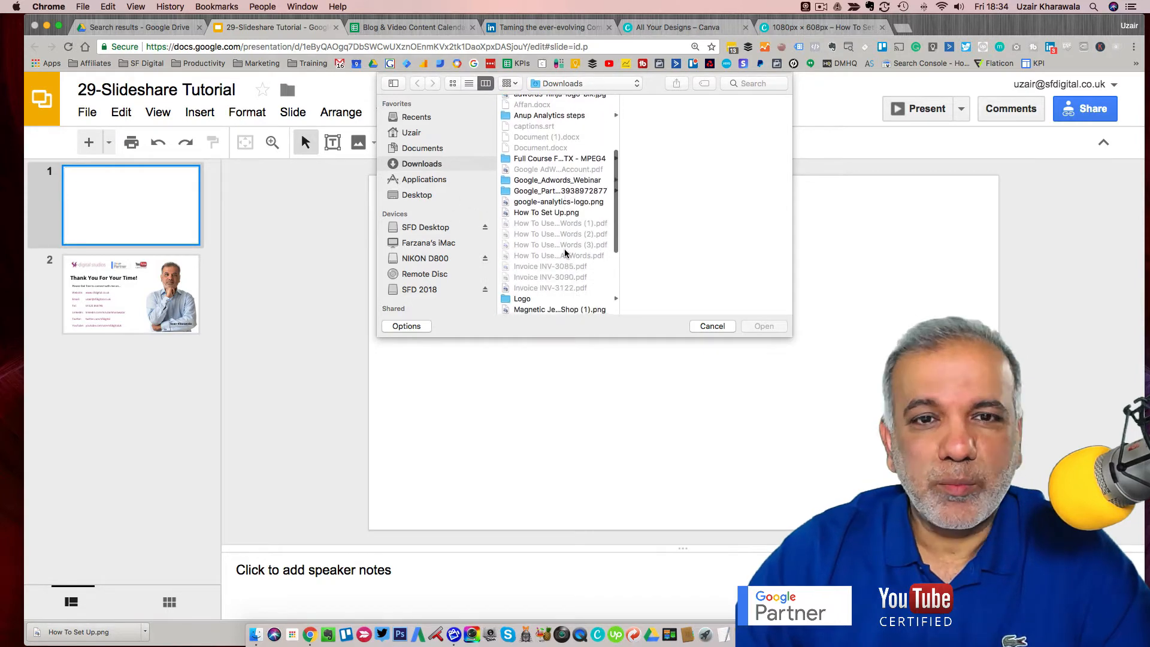
left_click(550, 214)
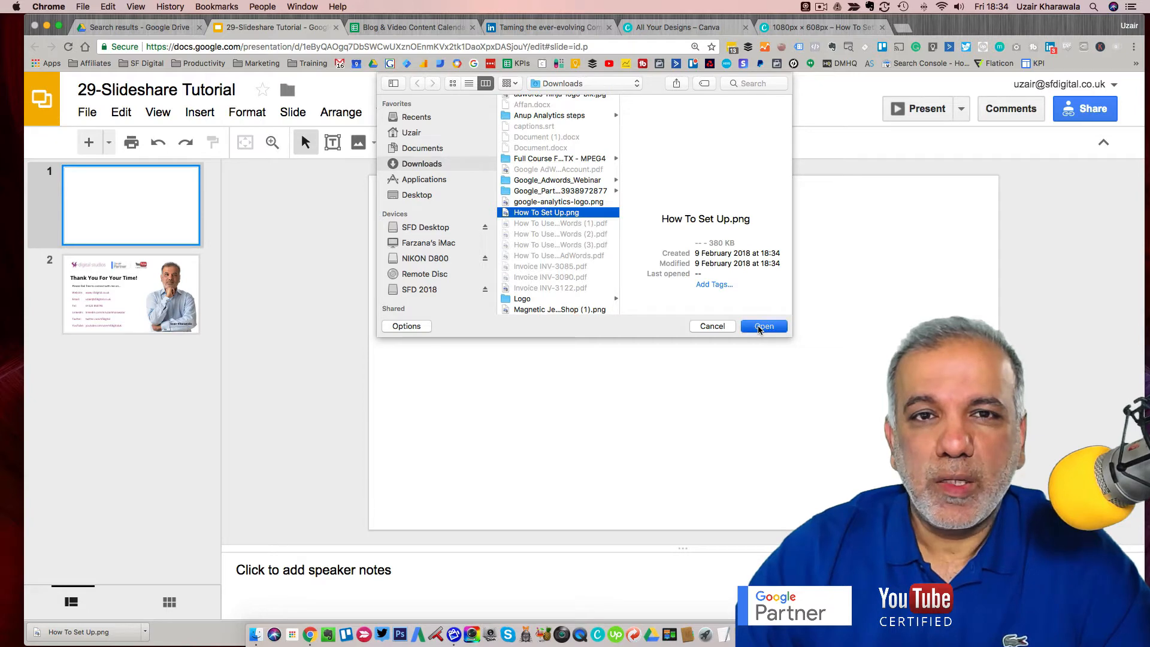
left_click(759, 328)
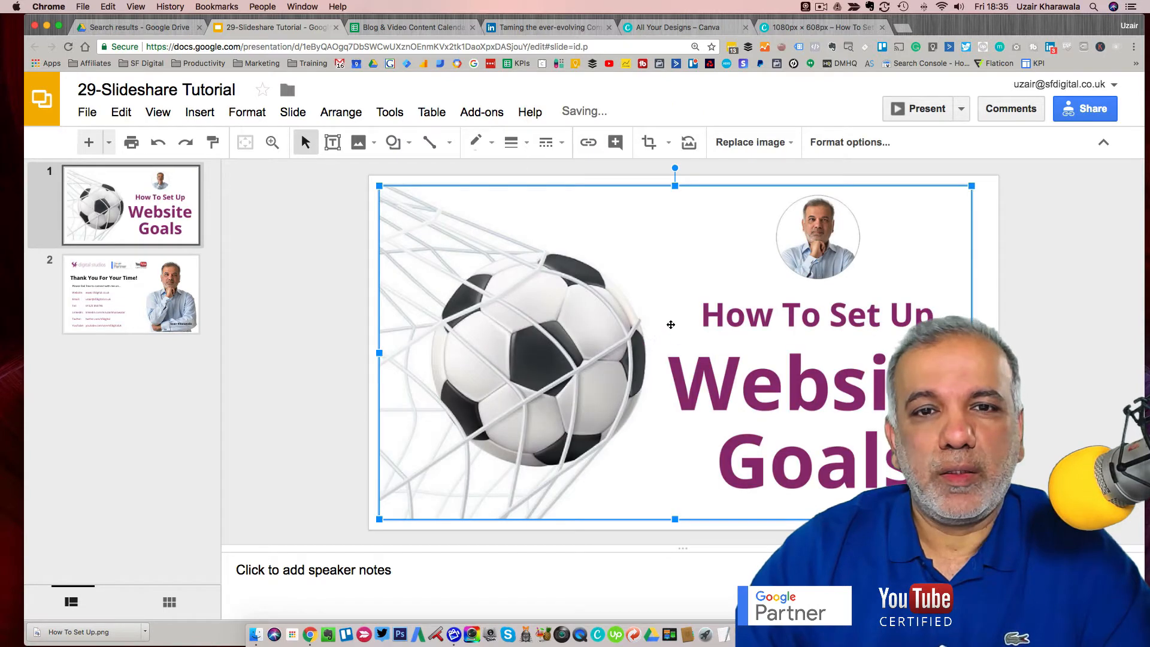
Align the inserted image with the slide's upper-left corner and enlarge it to fill the whole slide
left_click_drag(676, 321, 653, 311)
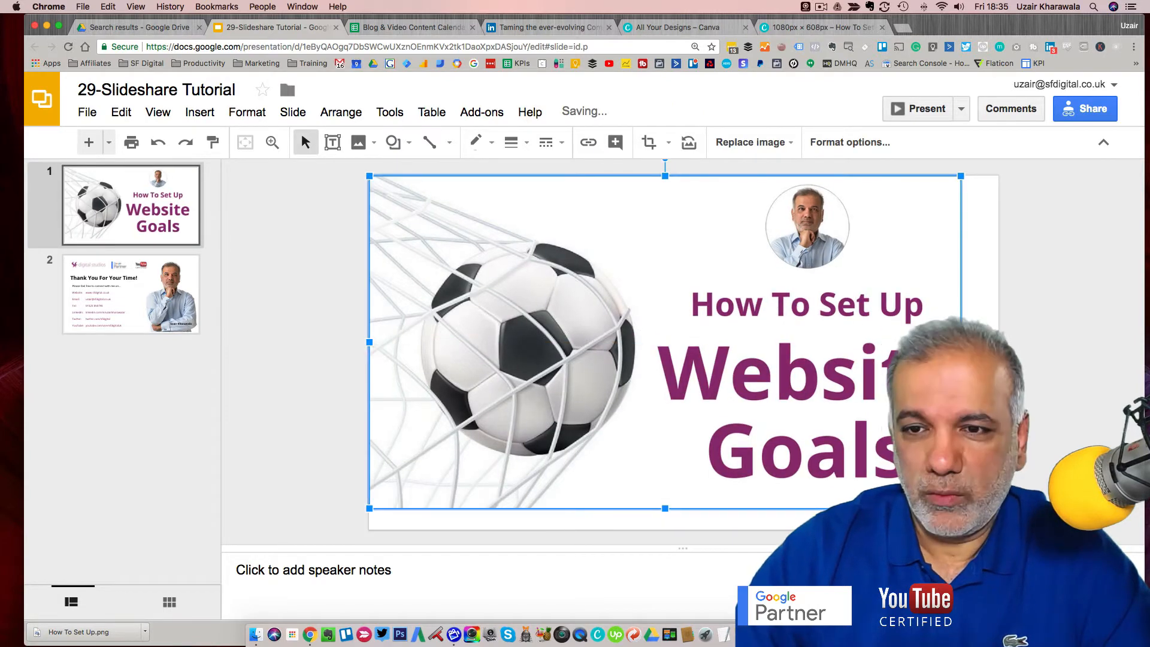
left_click_drag(961, 508, 997, 530)
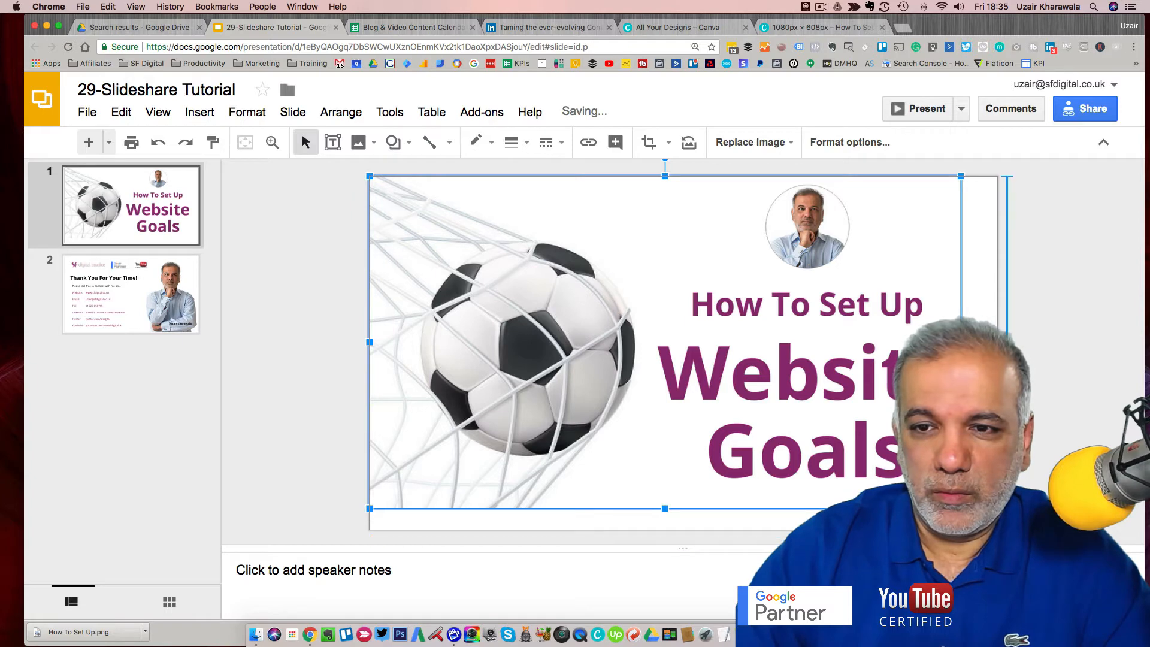
left_click(1027, 446)
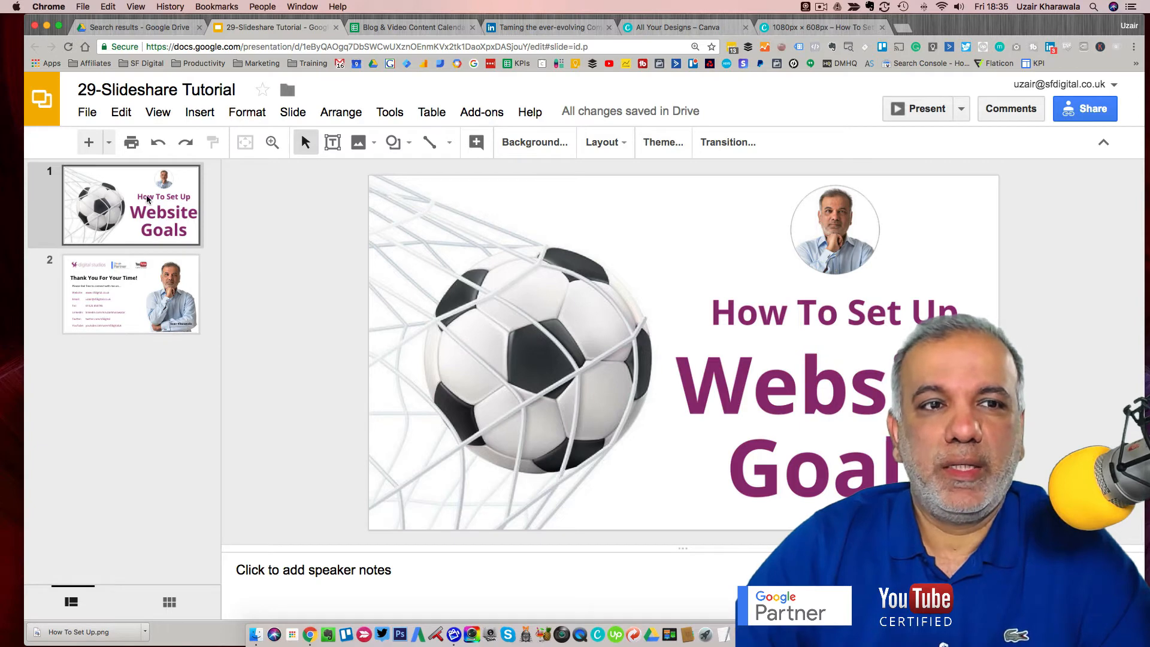
Check the title and closing slides and download the presentation as a PDF document
left_click(99, 193)
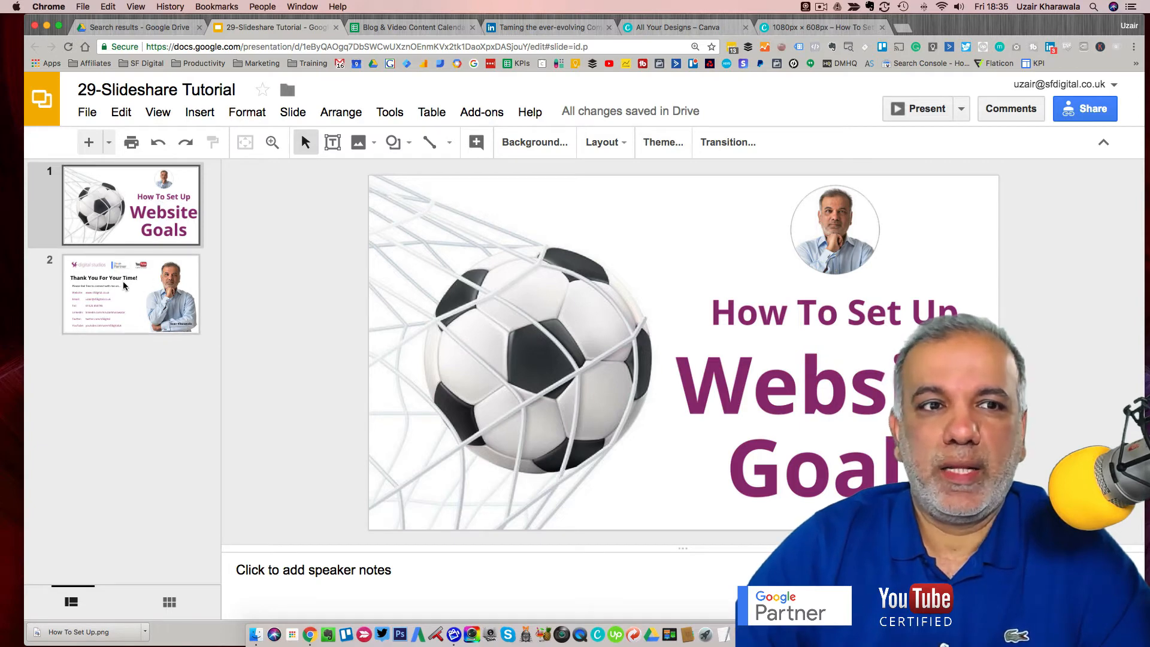
left_click(122, 297)
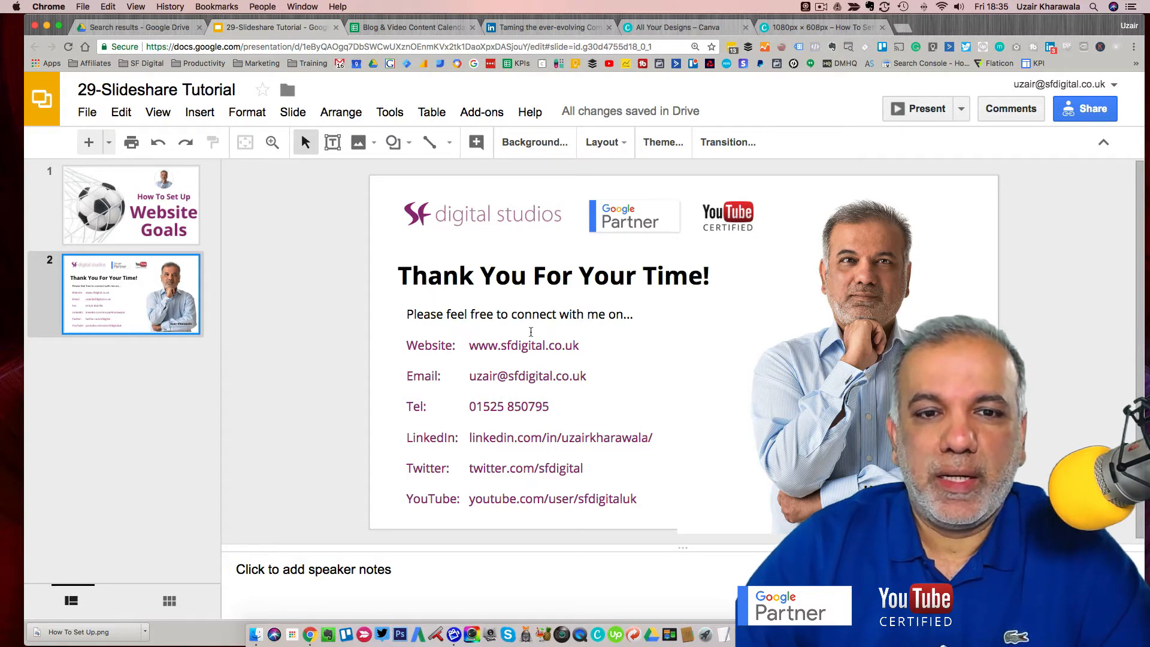
left_click(88, 113)
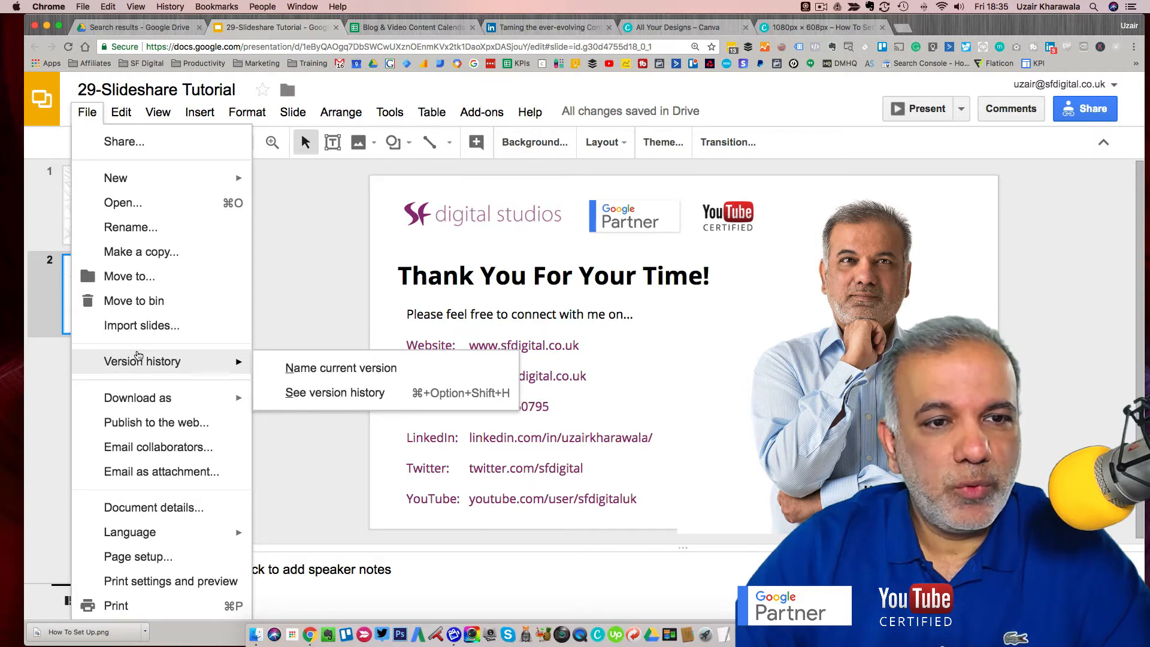
mouse_move(146, 399)
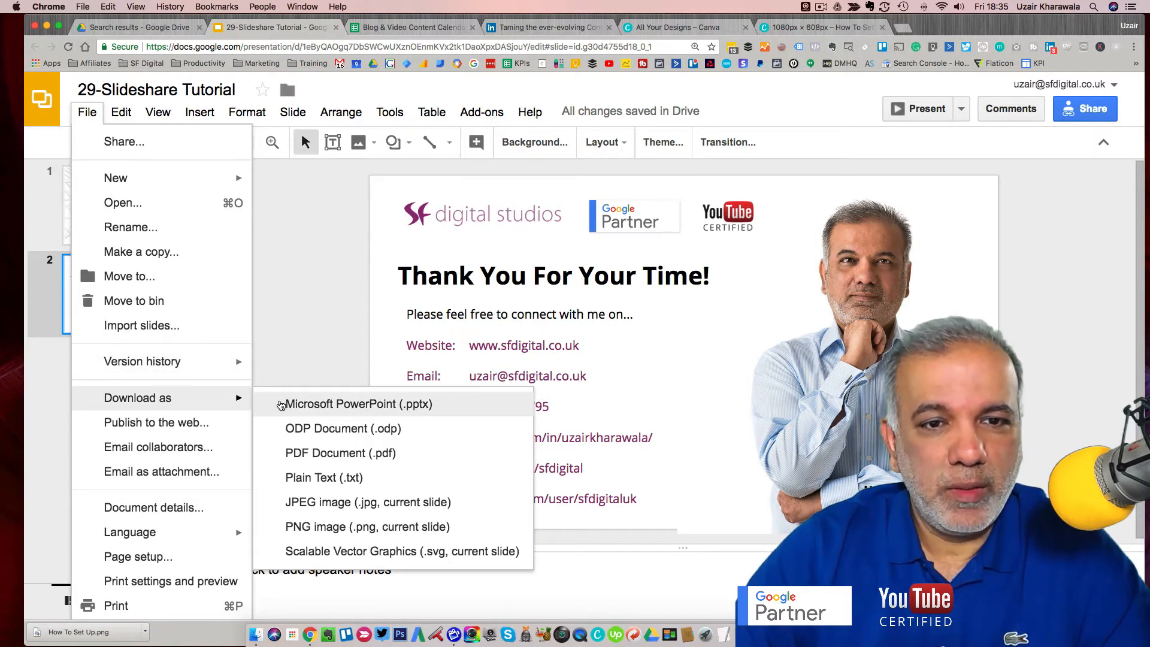
left_click(342, 457)
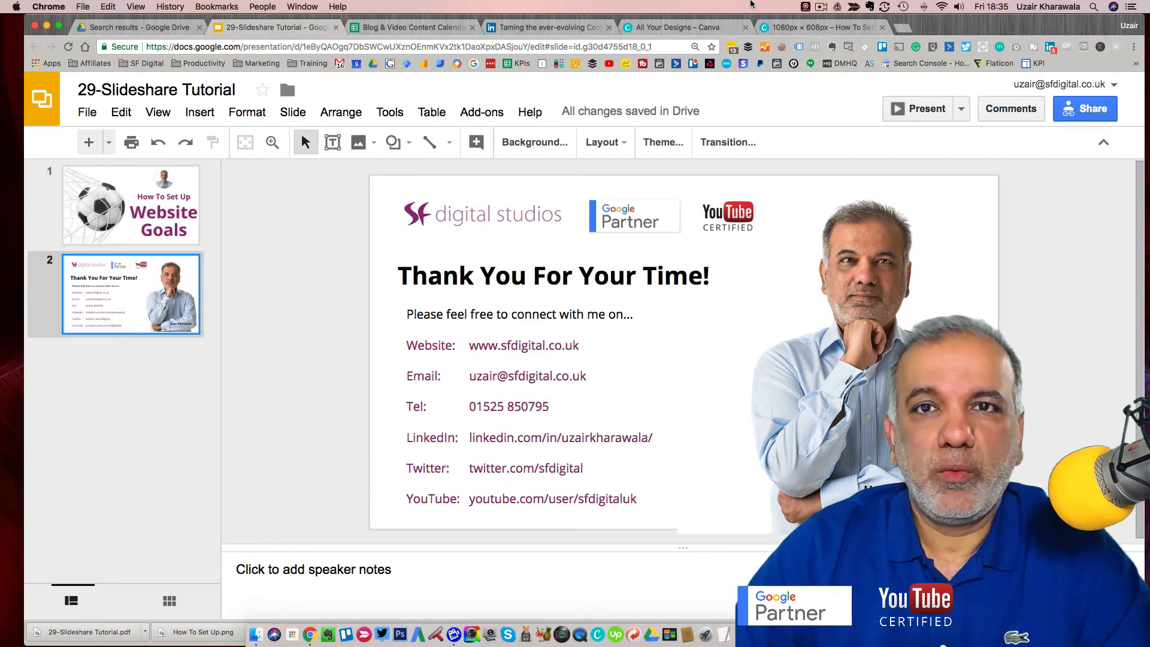
Switch back to SlideShare and open its file upload page
left_click(507, 30)
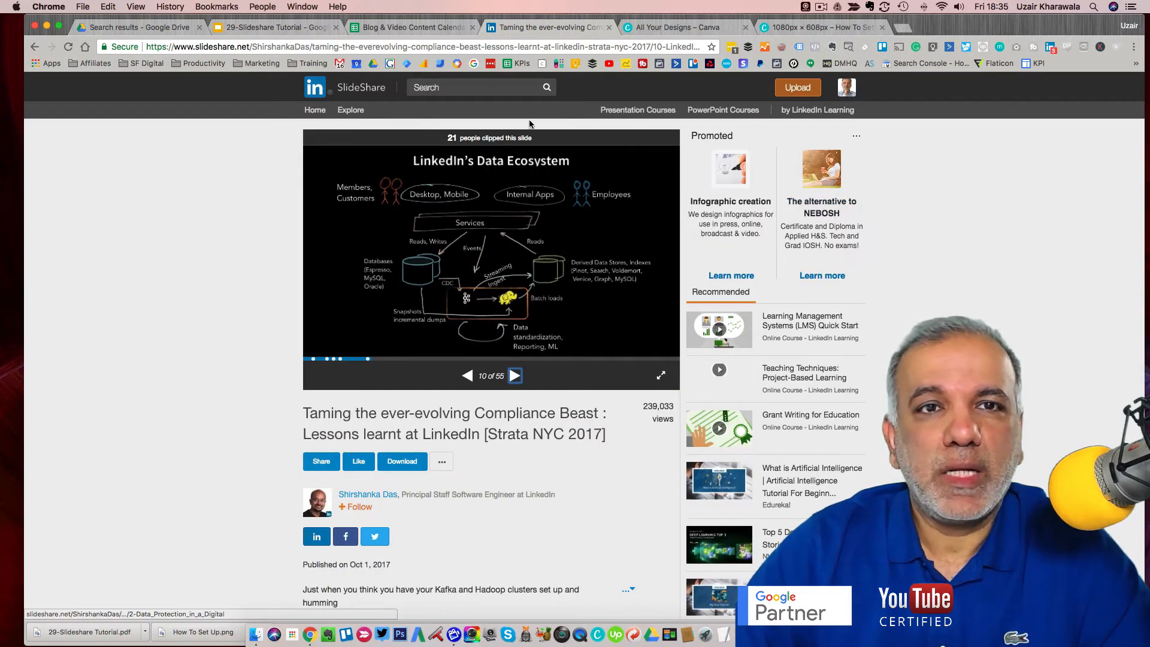
mouse_move(847, 87)
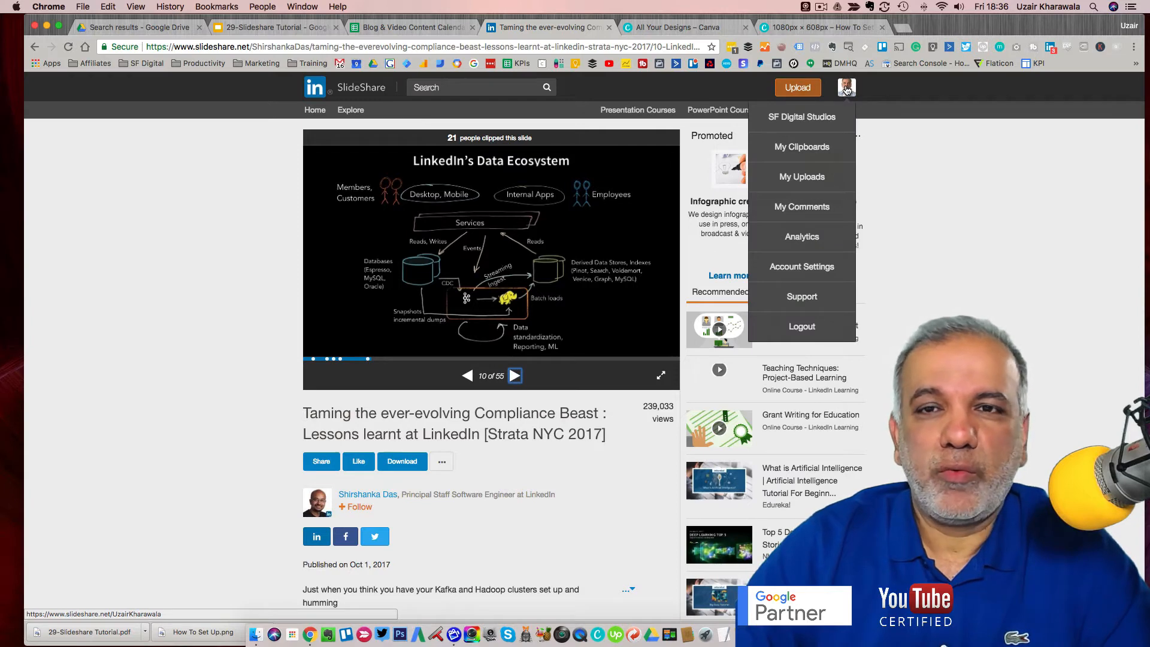
left_click(790, 89)
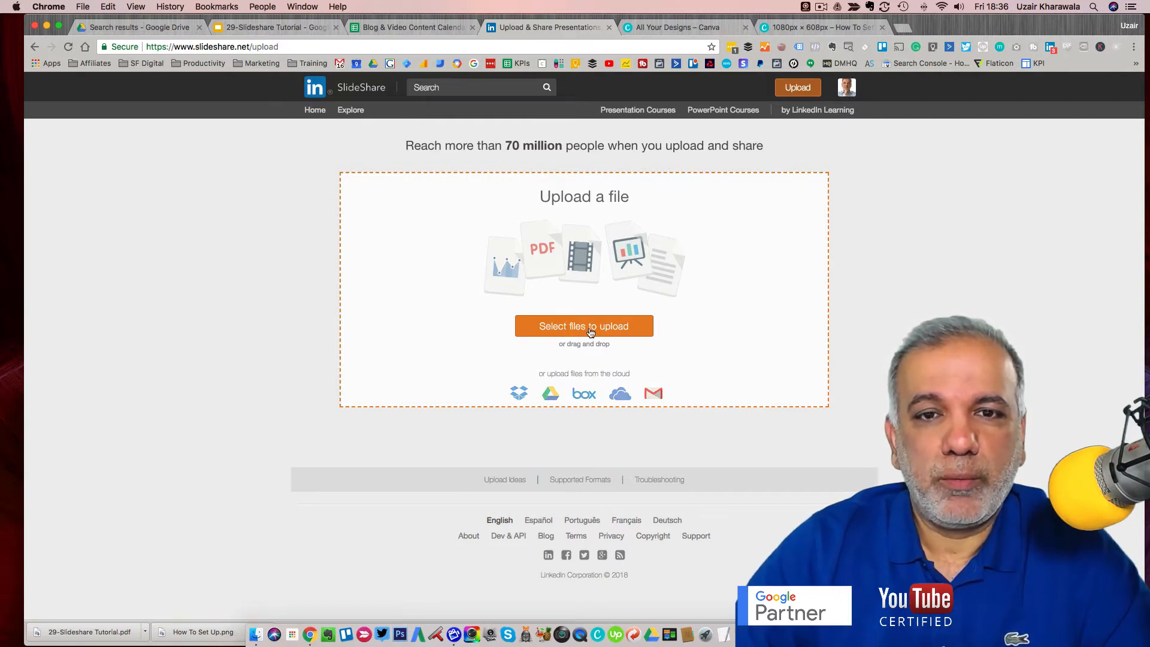
Upload 29-Slideshare Tutorial.pdf from the computer's Downloads folder
left_click(632, 333)
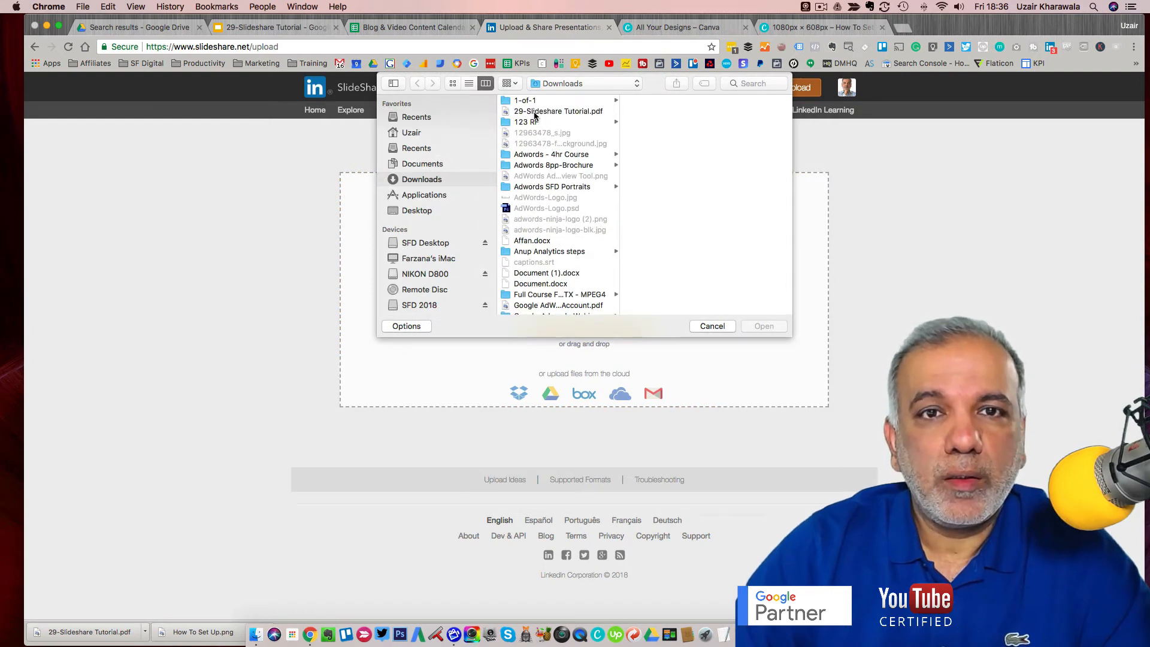
left_click(541, 112)
left_click(757, 328)
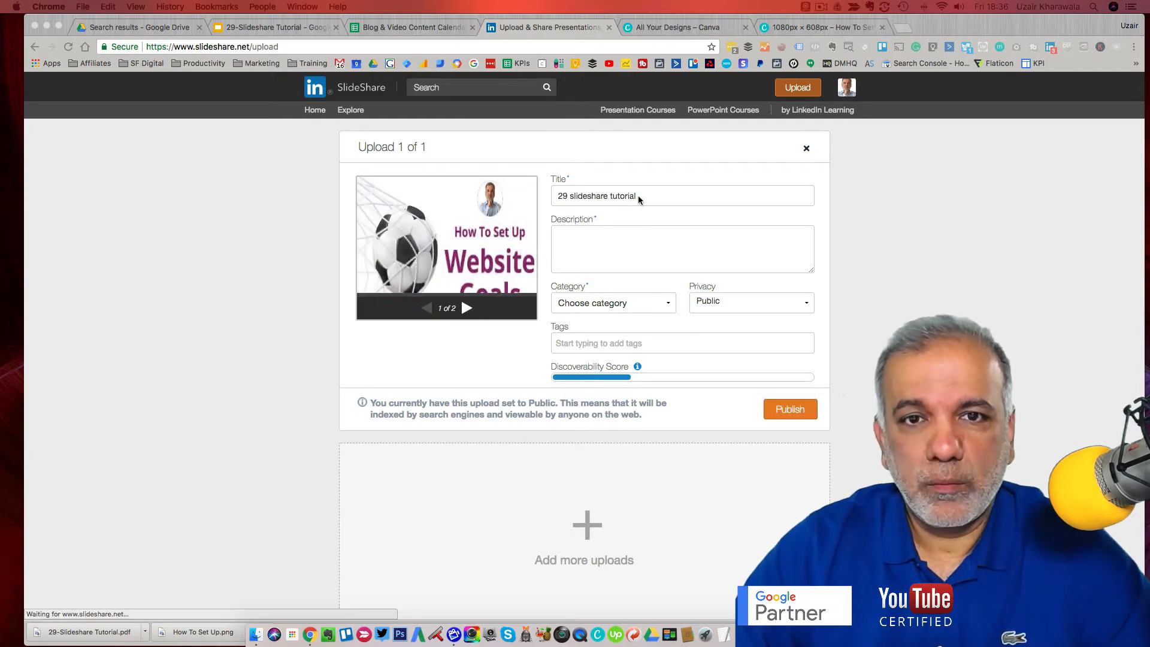
Paste the copied blog introduction into the upload's description and go back to the start of the text
left_click(598, 237)
left_click(598, 236)
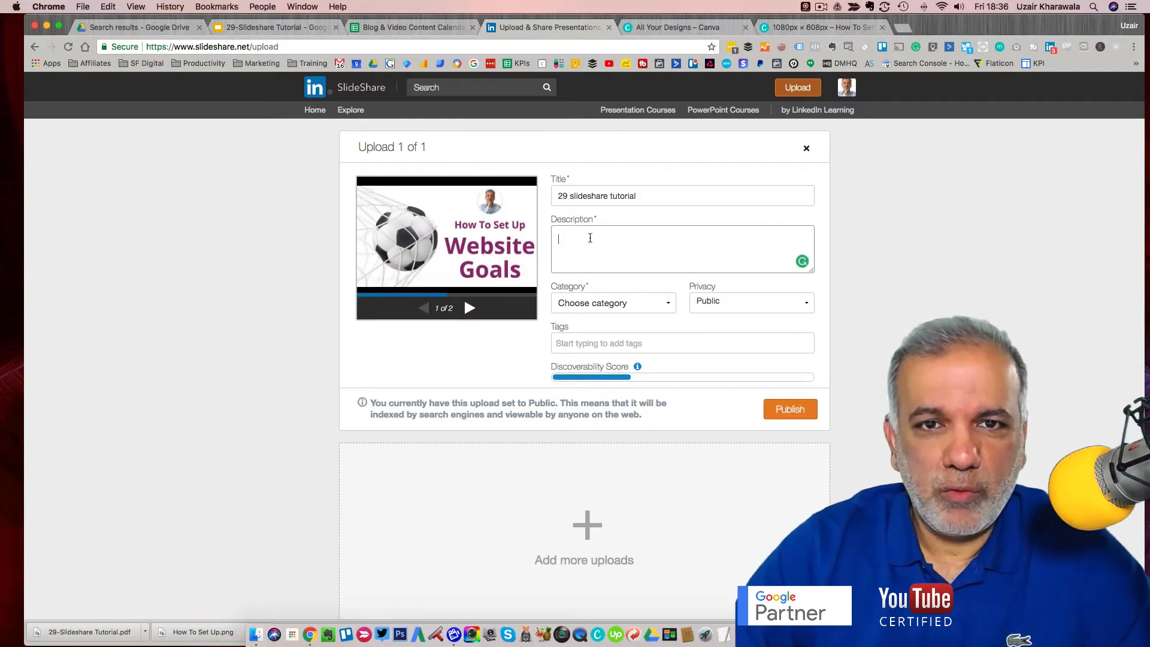
key("super+v")
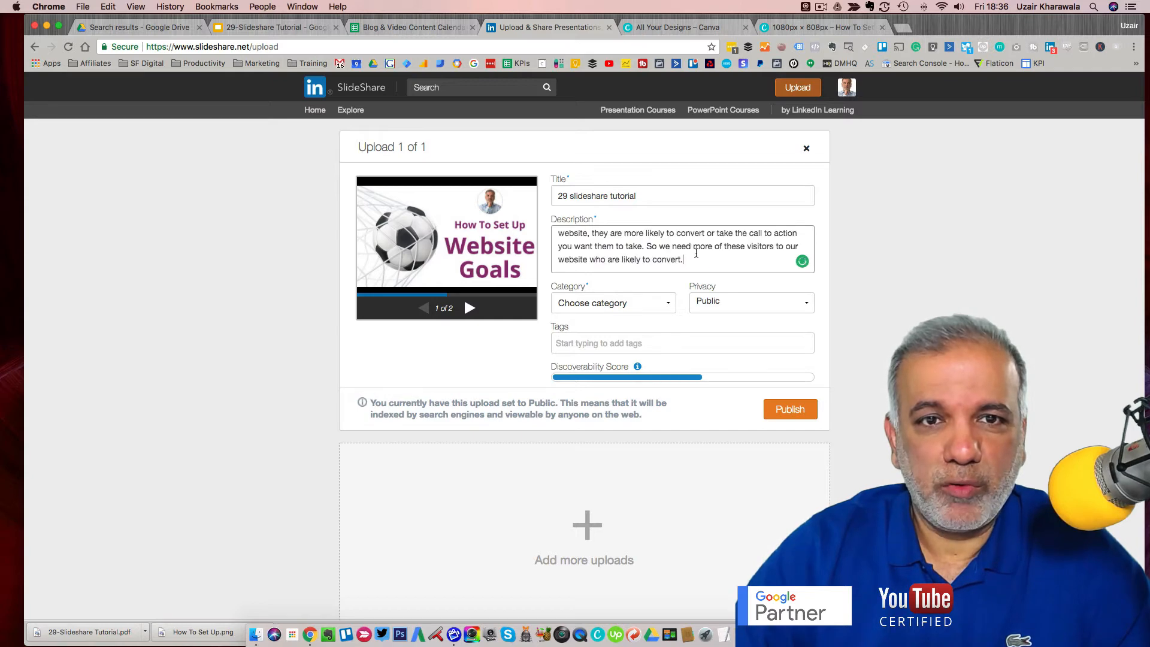
scroll(744, 256, "down", 1)
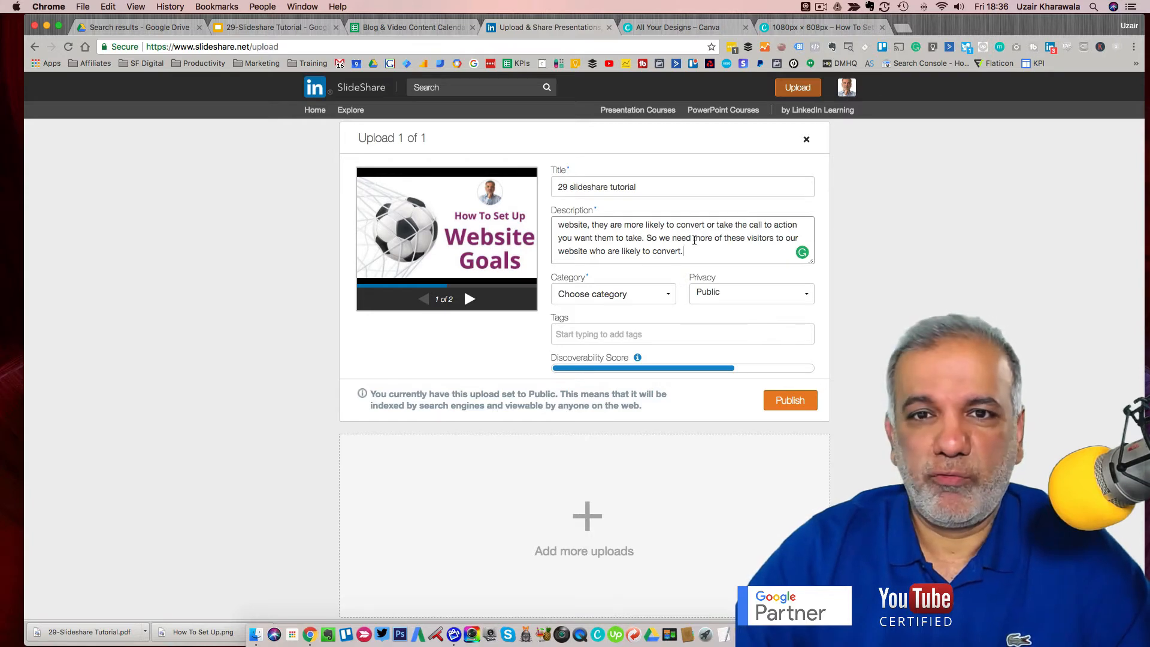
scroll(695, 240, "up", 8)
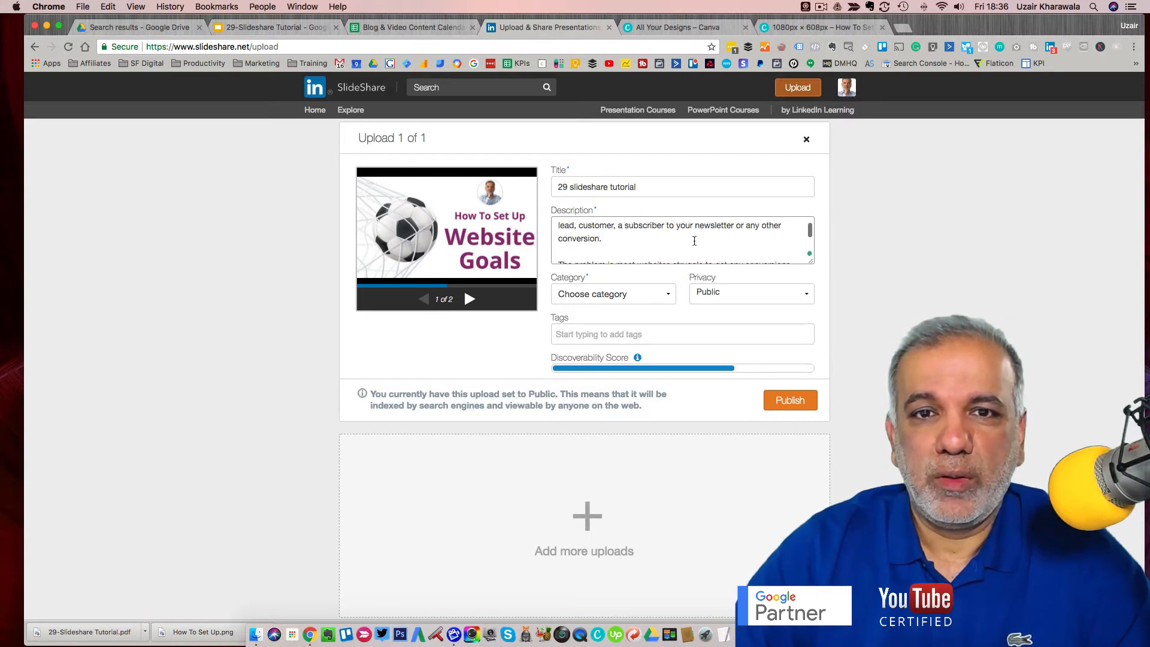
scroll(689, 241, "up", 4)
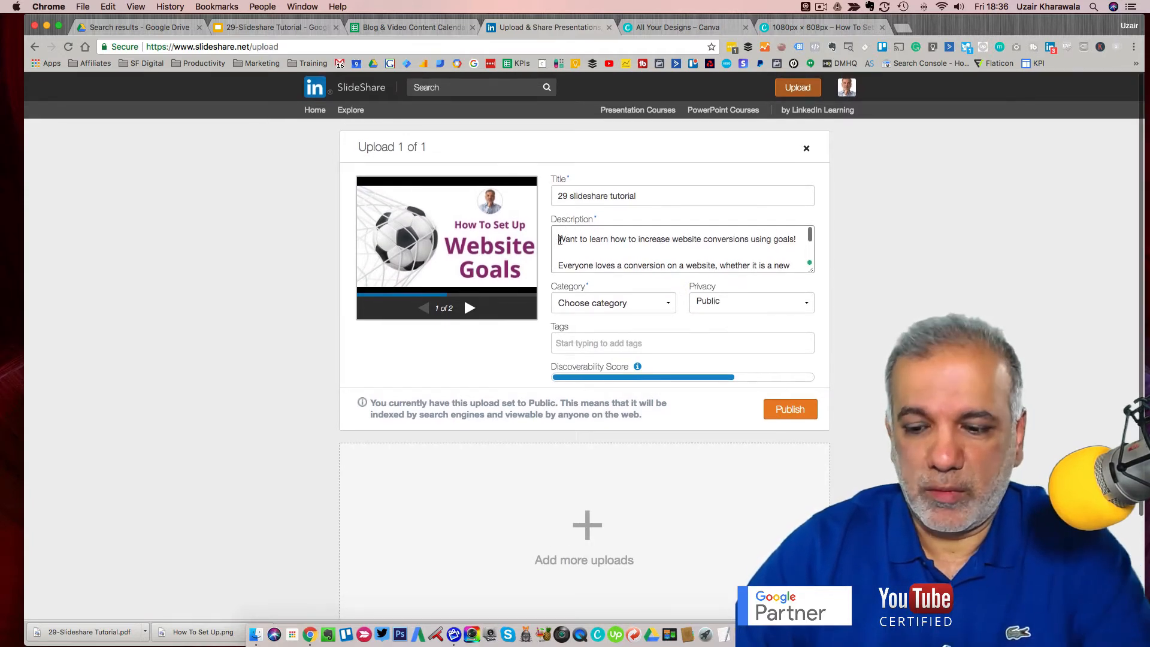
left_click(559, 240)
key("Return")
key("Up")
type("R")
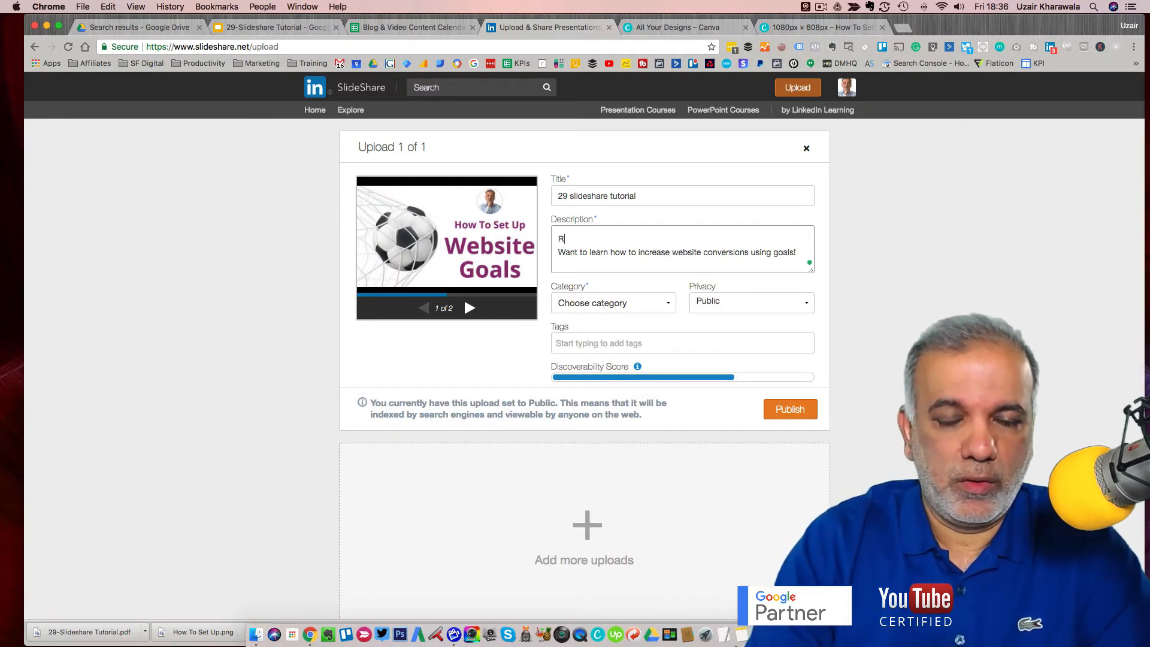
type("ead the full ")
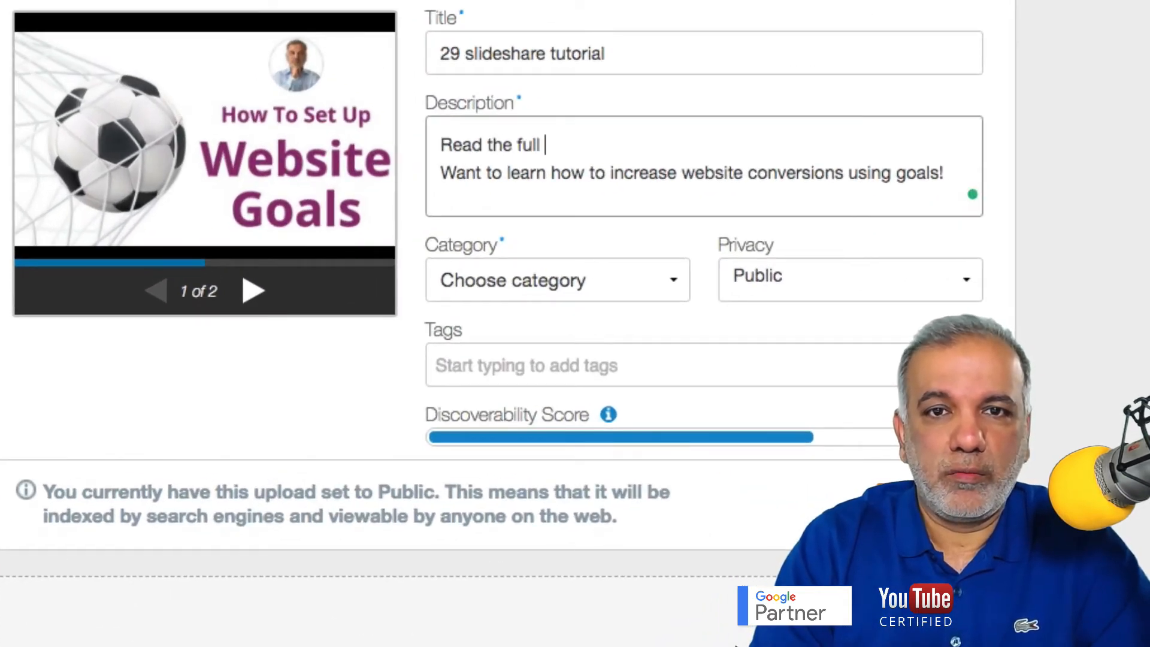
type("blog post he")
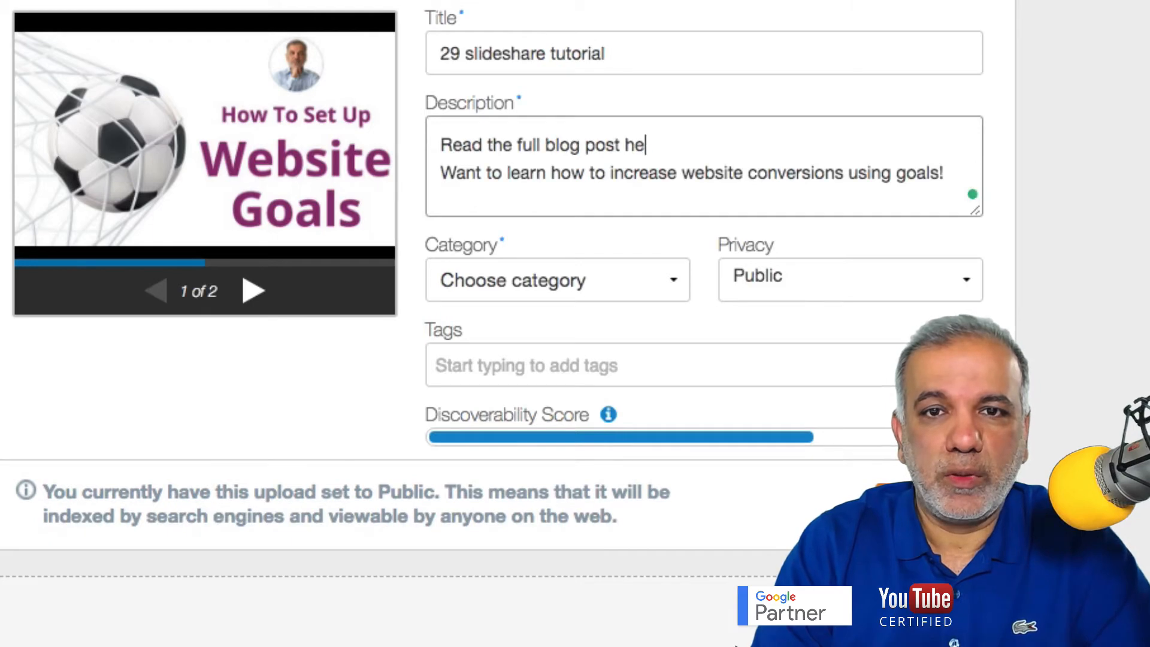
type("re:")
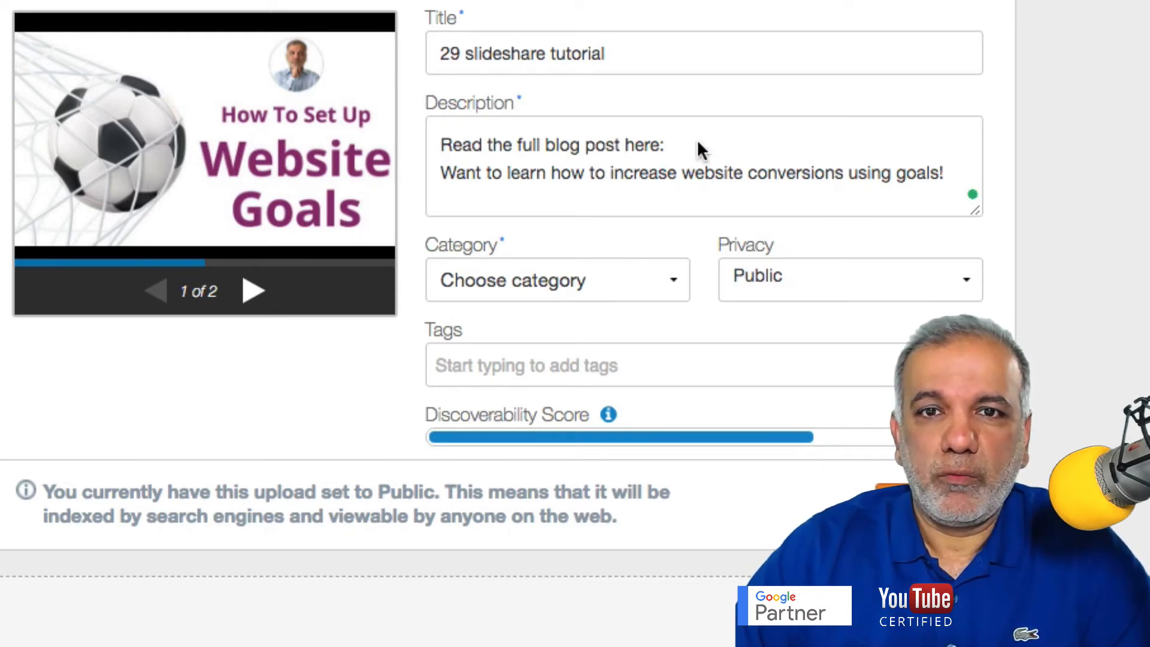
type("https://www.sfdigital.co.uk/increase-website-conversions-using-goals/")
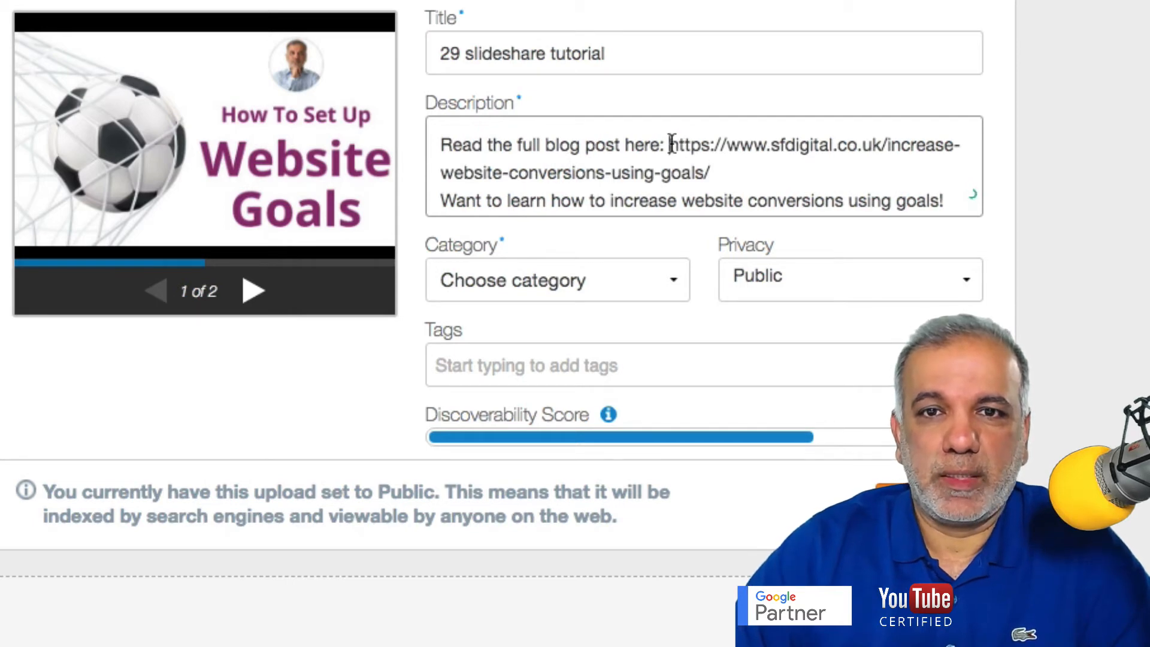
Cut the blog post URL out of the description and open Google's Campaign URL Builder in a new browser tab
left_click_drag(670, 144, 738, 168)
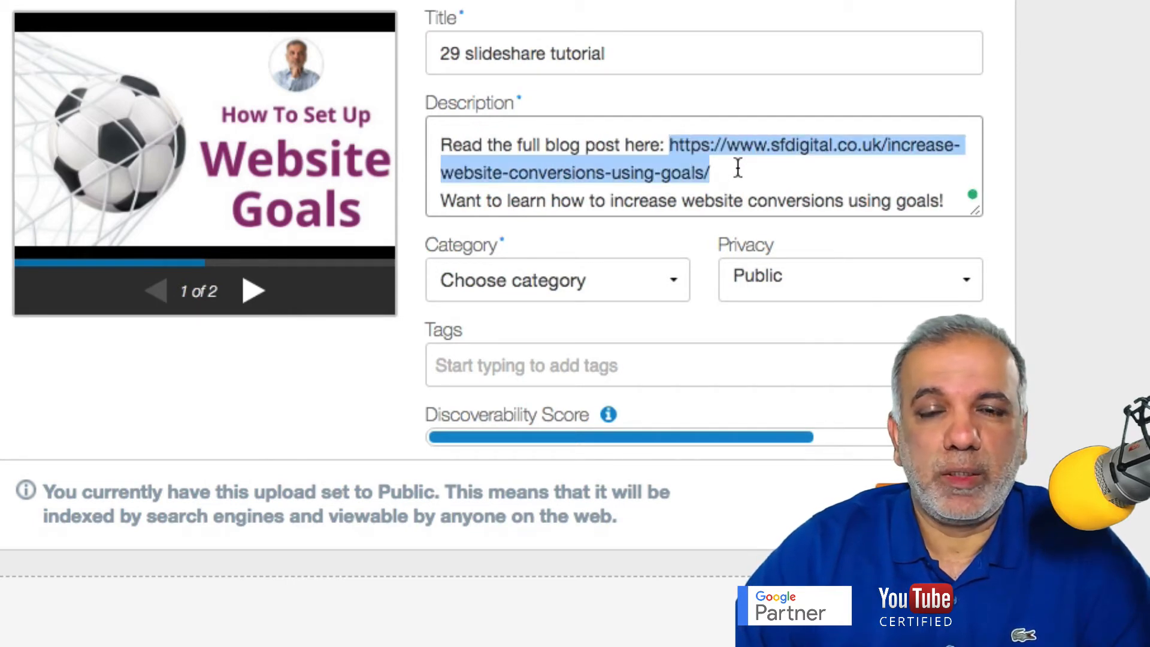
key("ctrl+x")
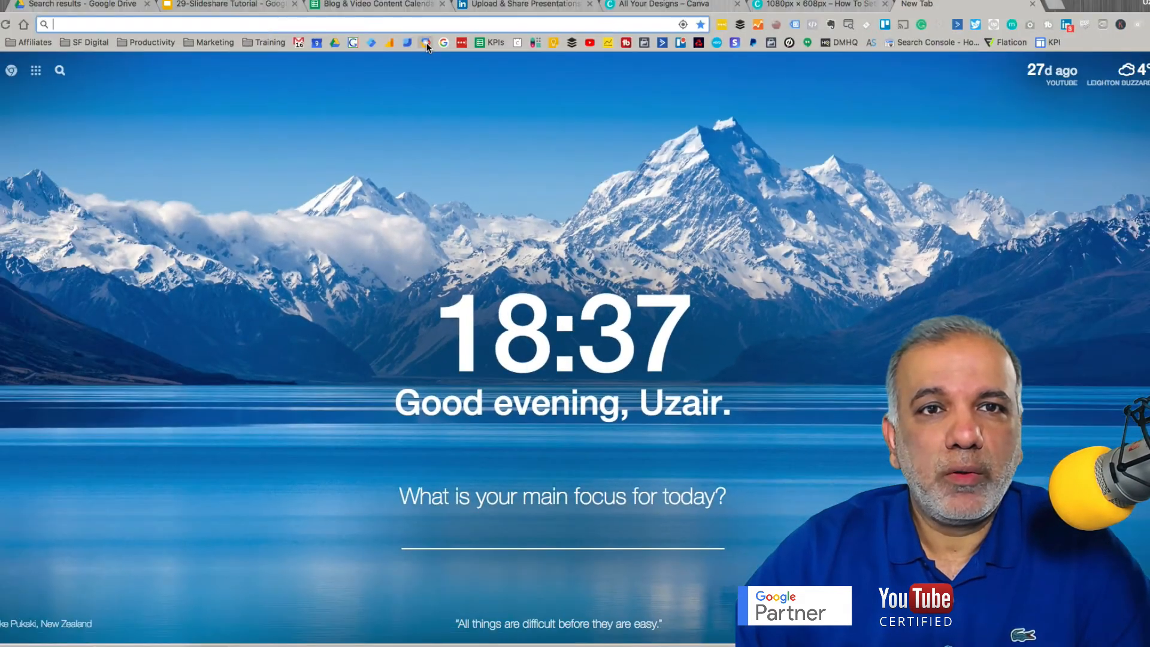
left_click(426, 43)
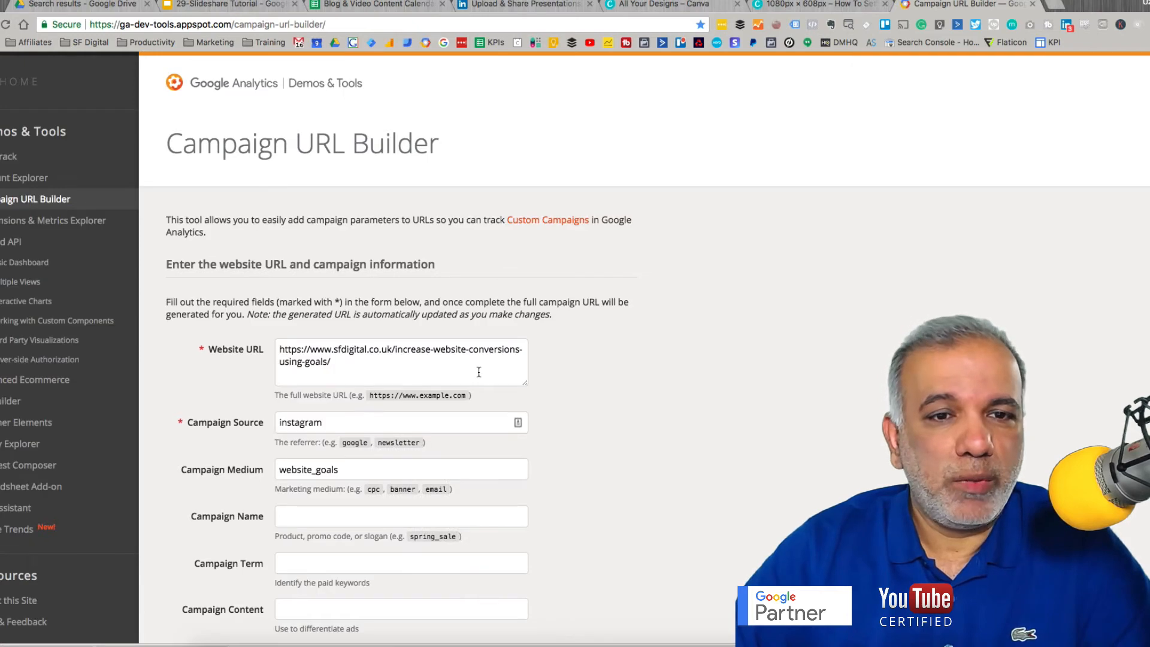
scroll(377, 339, "down", 1)
left_click(341, 330)
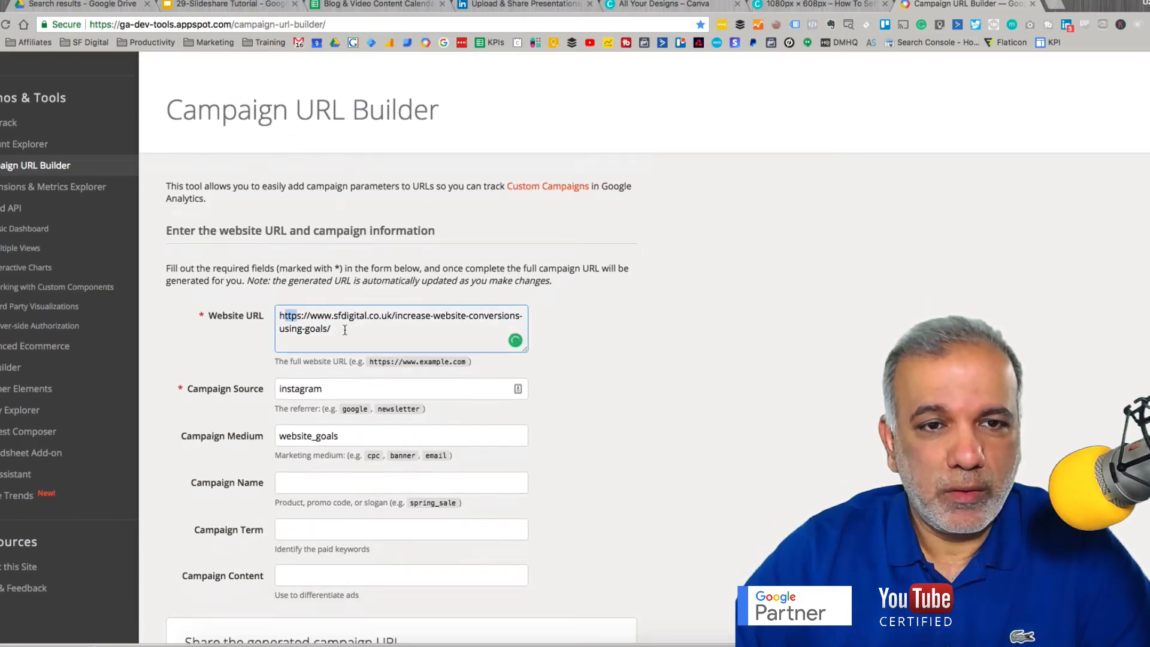
left_click_drag(345, 328, 260, 306)
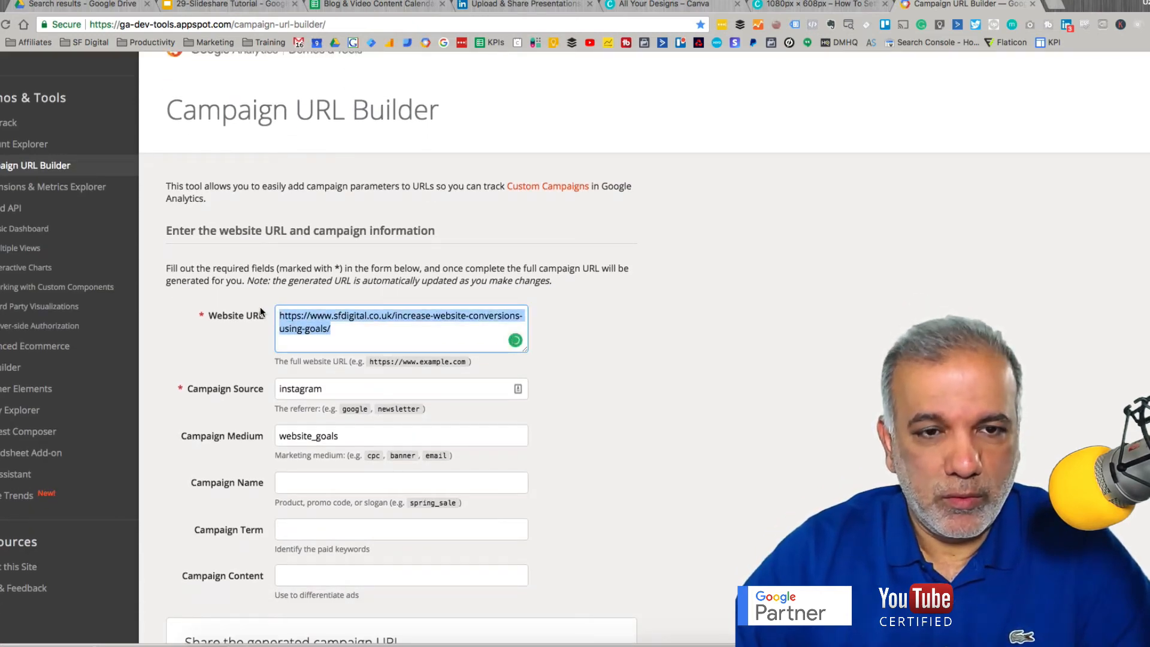
left_click(311, 331)
double_click(340, 390)
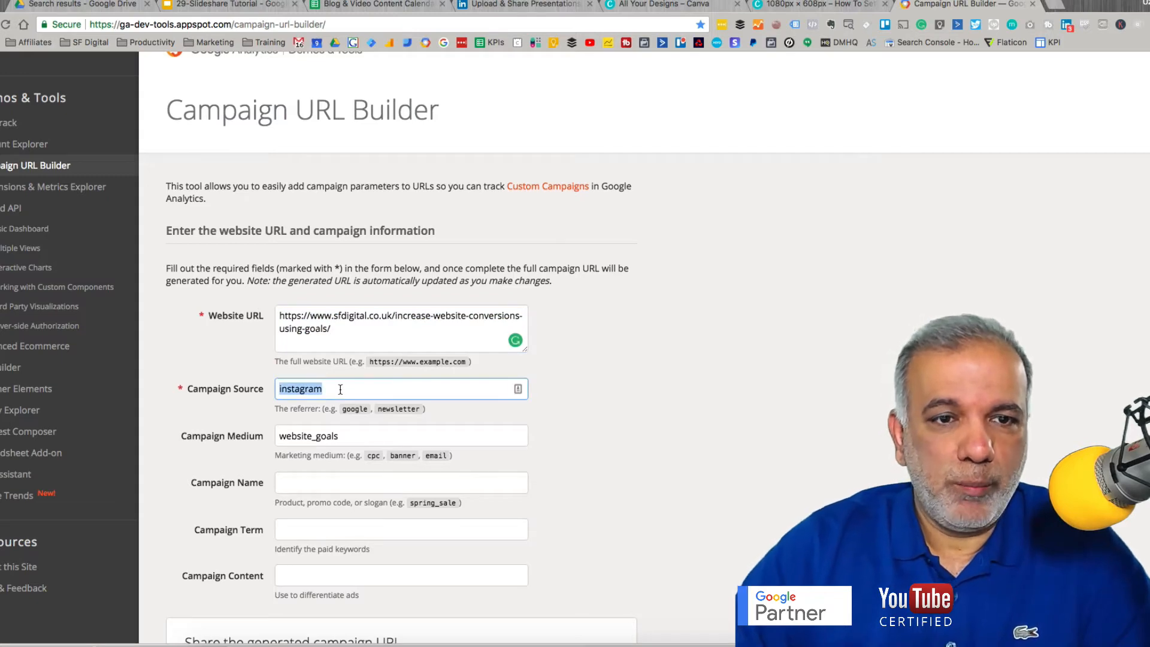
type("slide")
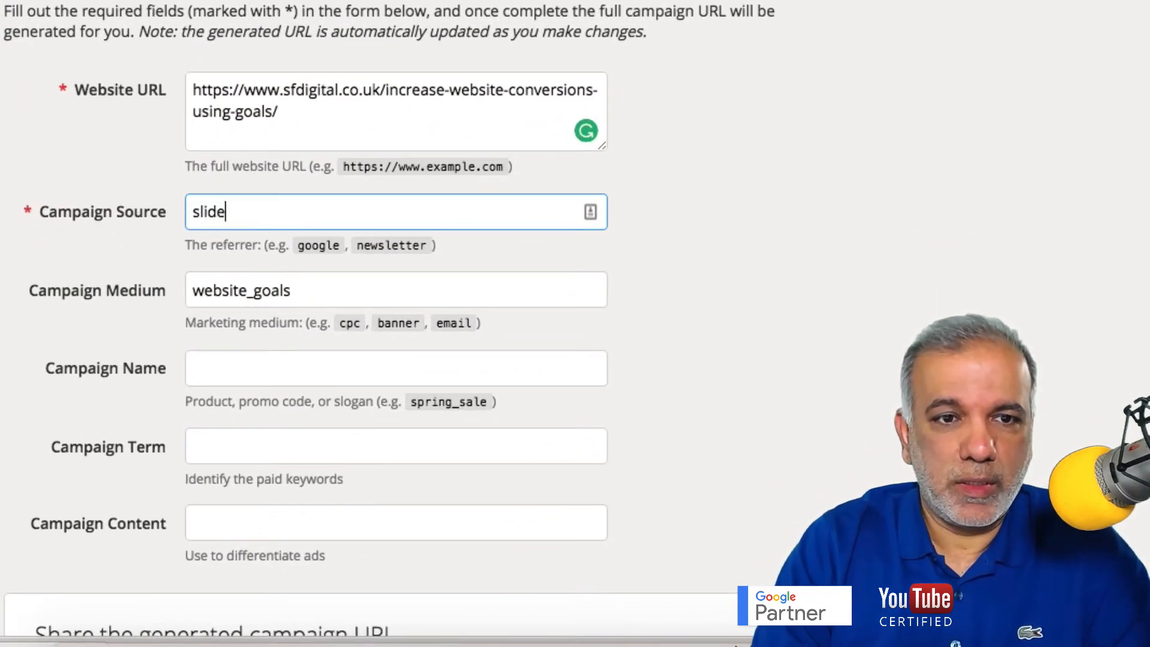
type("share")
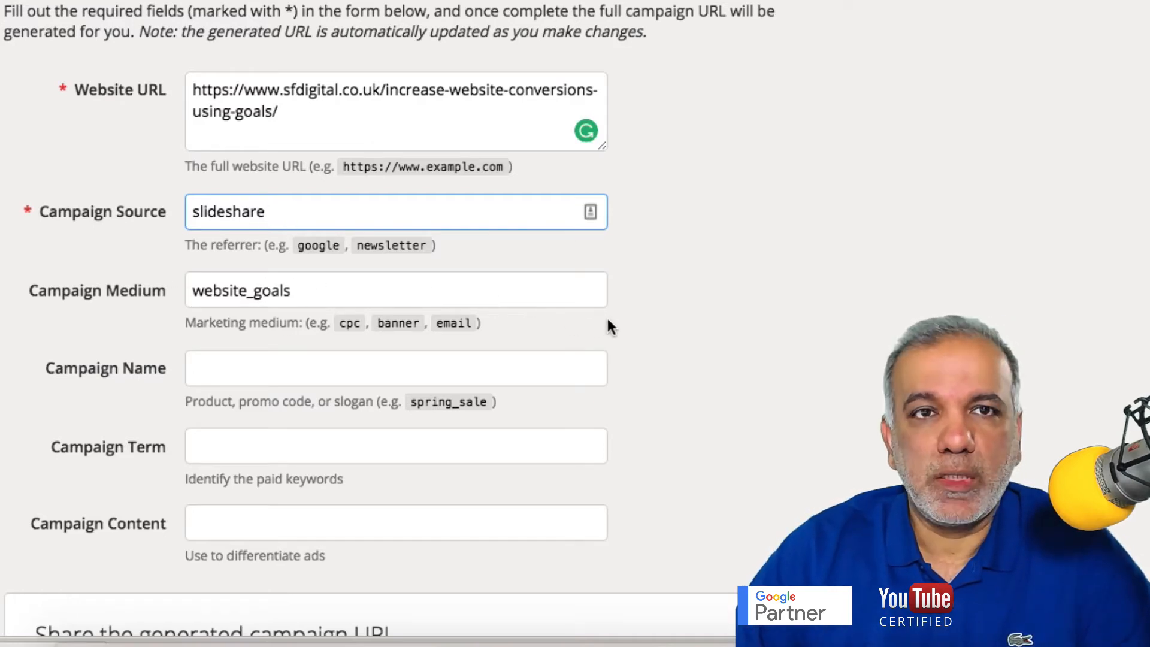
Check the generated campaign URL and convert it to a short link
scroll(595, 317, "down", 5)
scroll(507, 318, "down", 3)
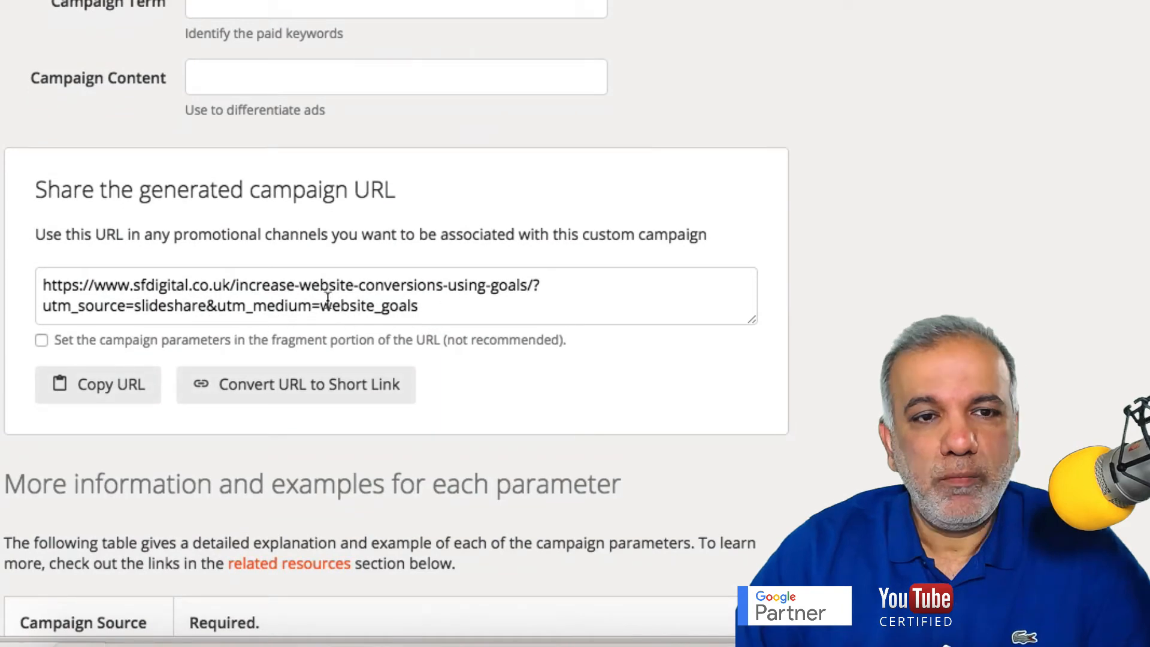
left_click_drag(423, 305, 82, 287)
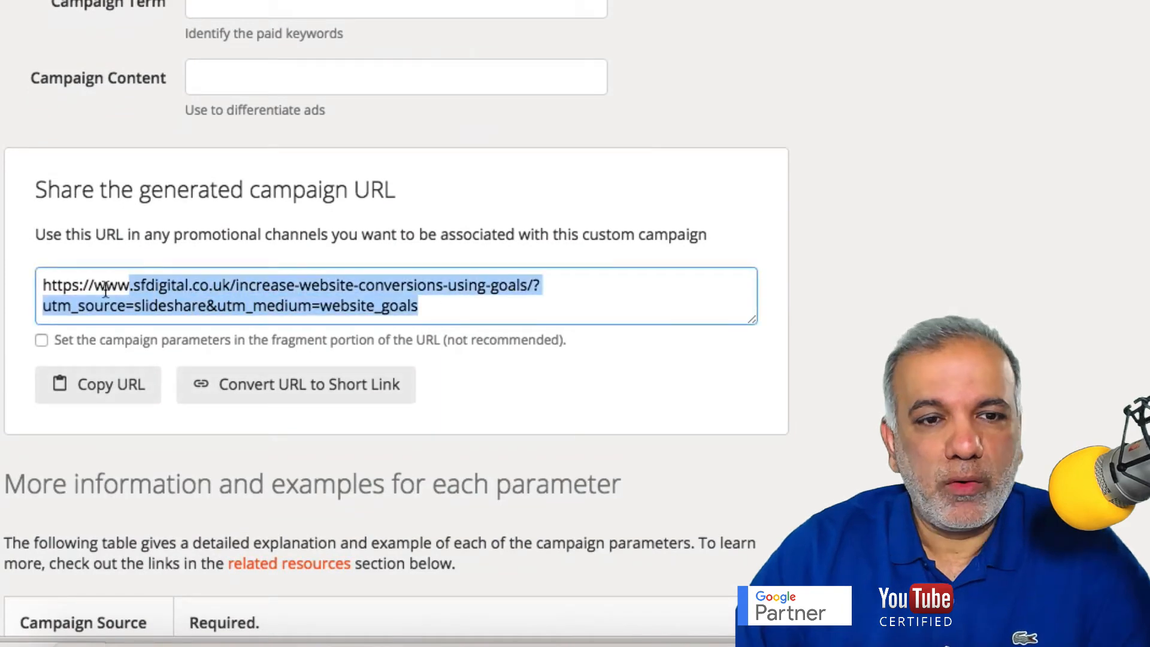
left_click(313, 395)
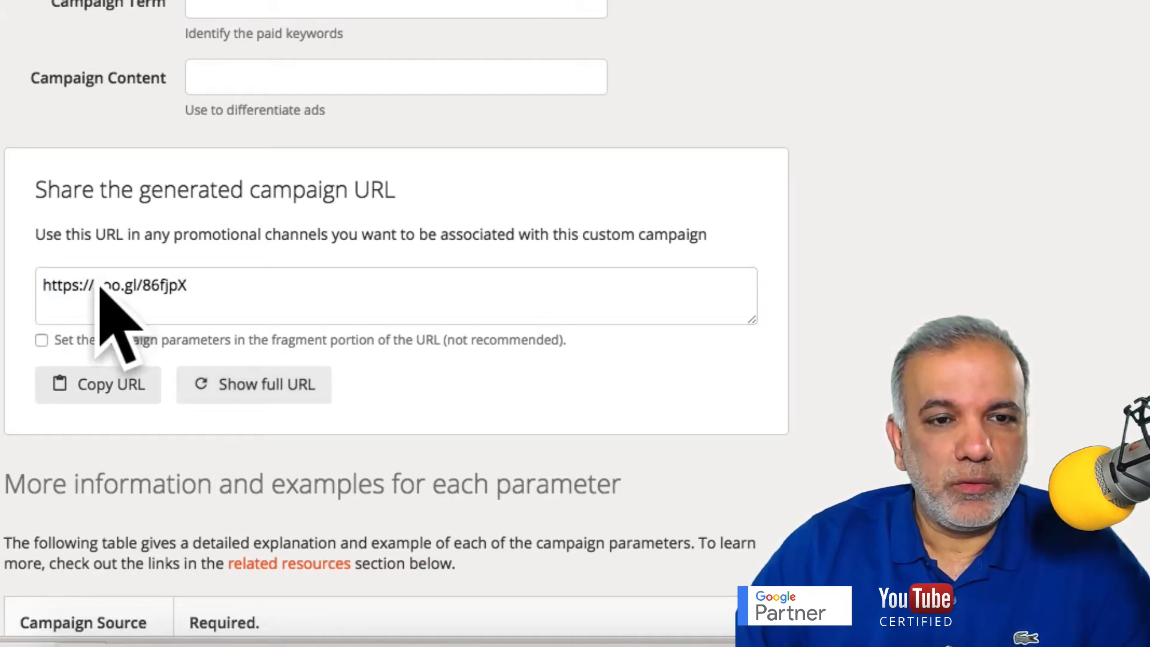
Copy the short campaign link and paste it after "Read the full blog post here:" in the SlideShare description
left_click(93, 395)
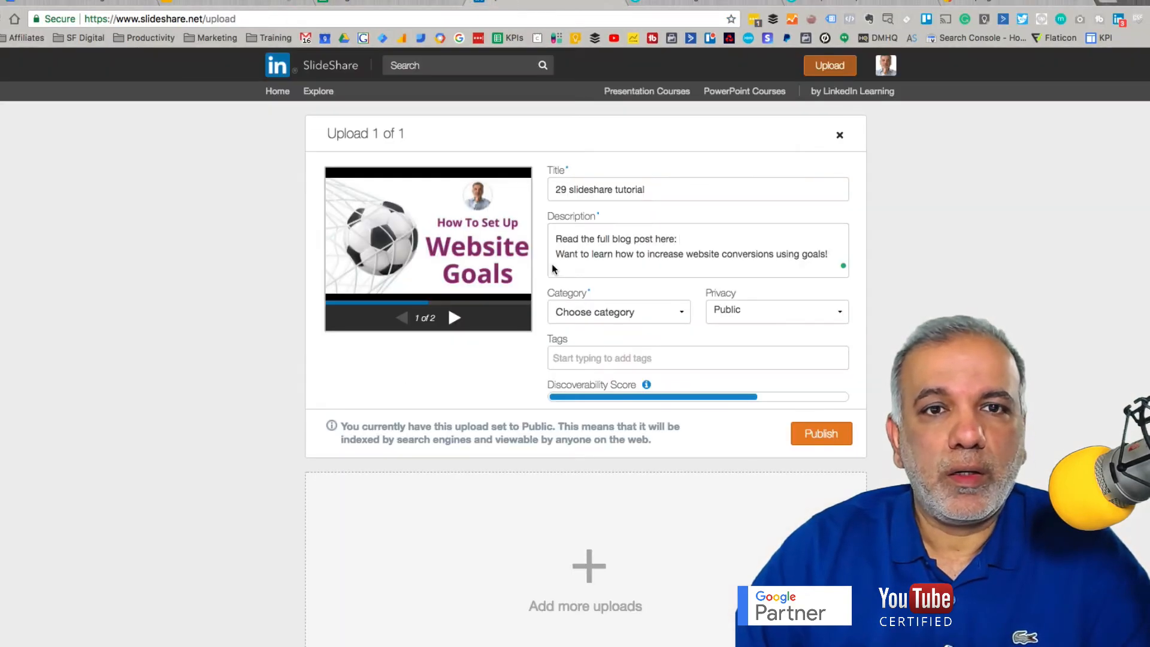
left_click(680, 240)
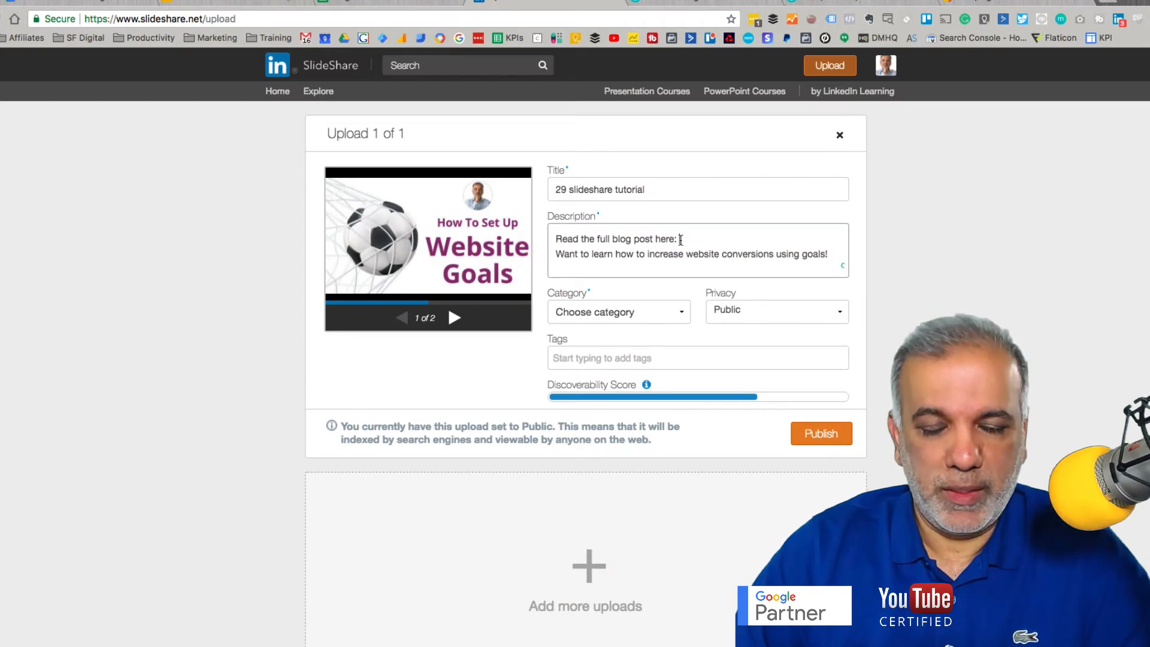
key("super+v")
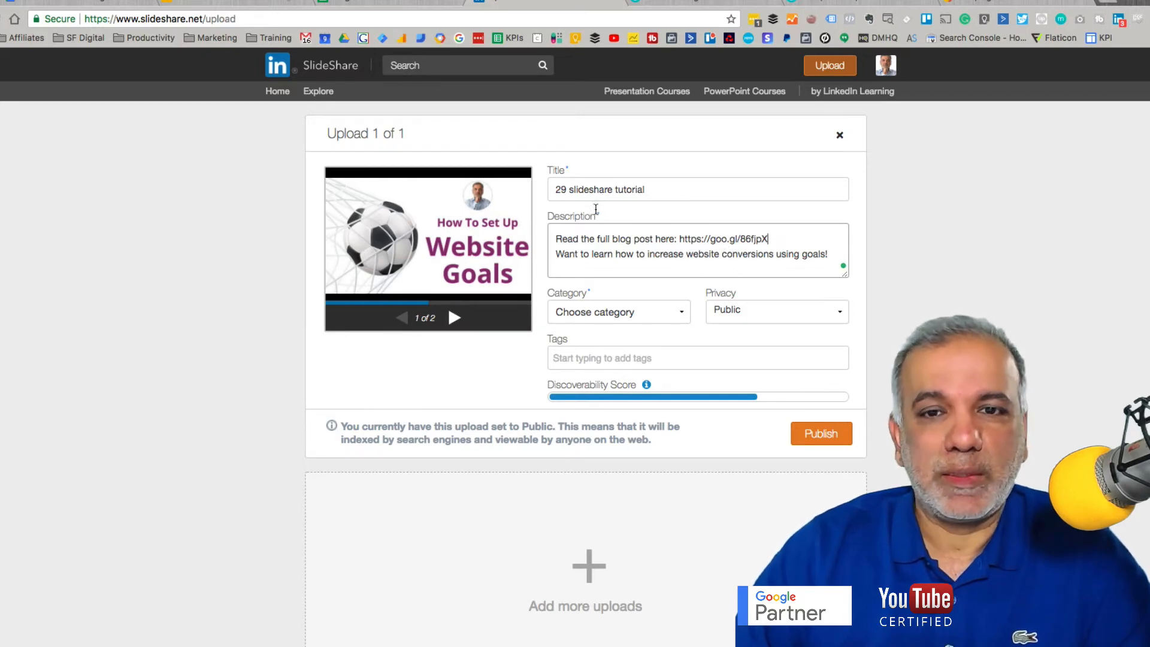
Set the upload's category to Marketing and its privacy to Public
left_click(684, 312)
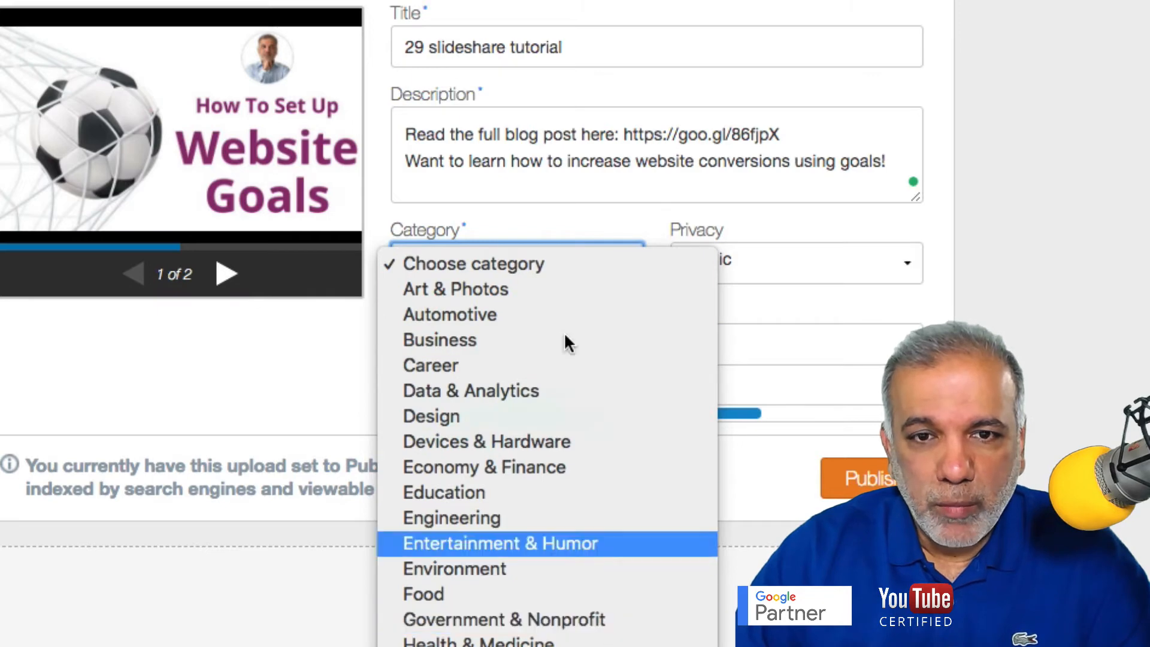
scroll(586, 372, "down", 5)
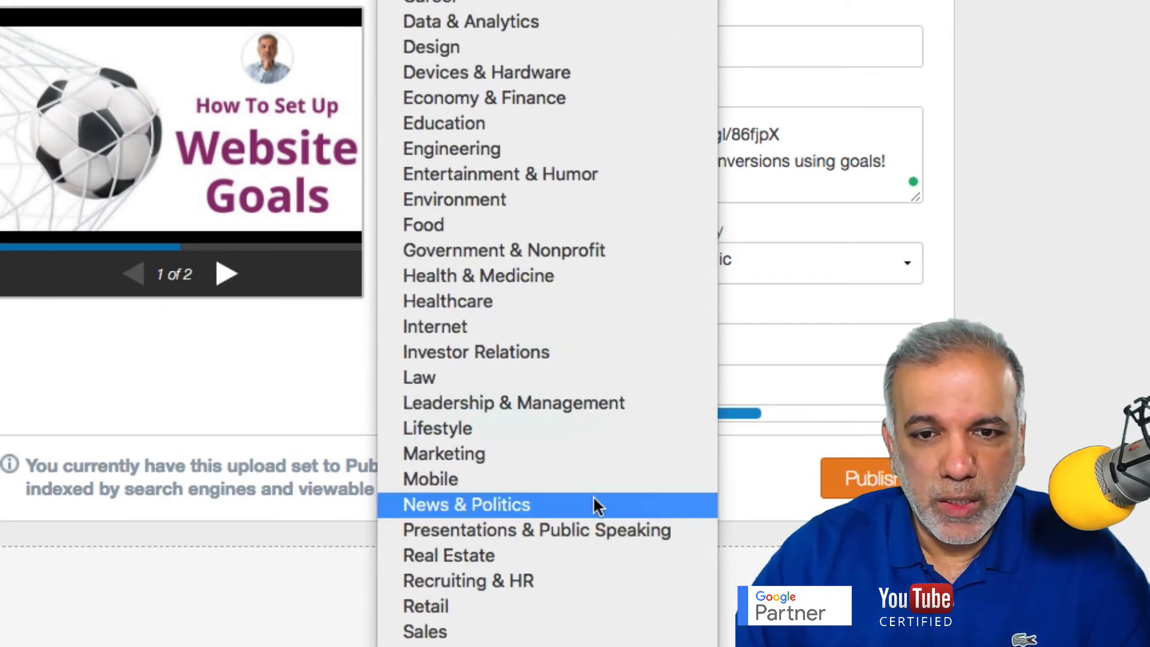
left_click(542, 456)
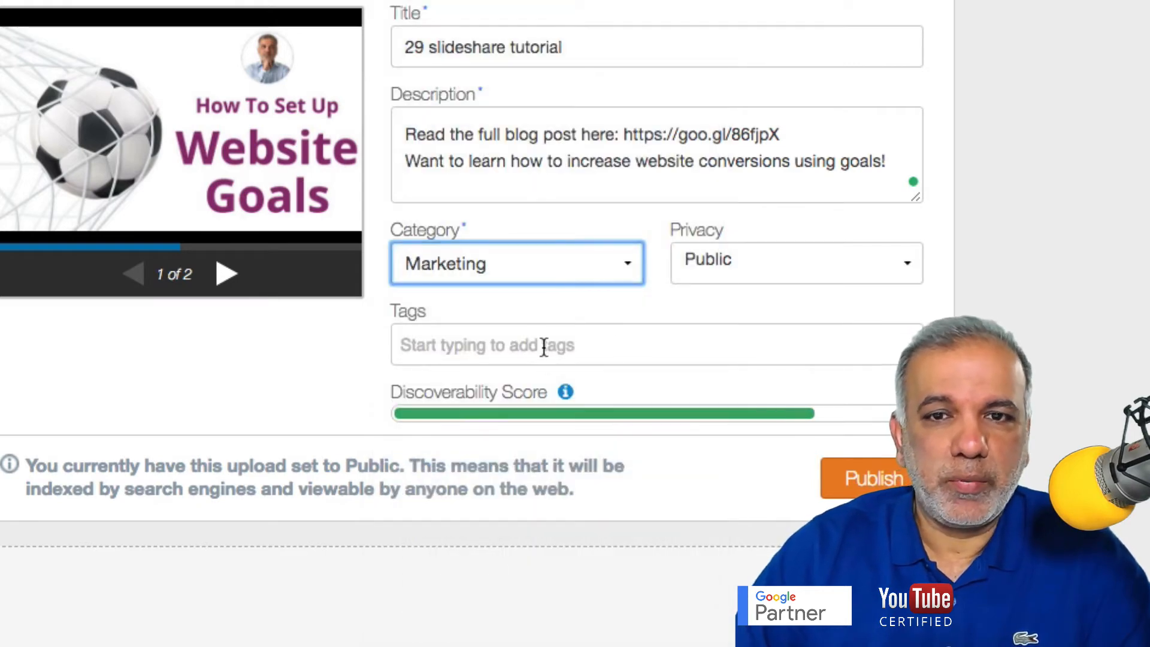
left_click(744, 260)
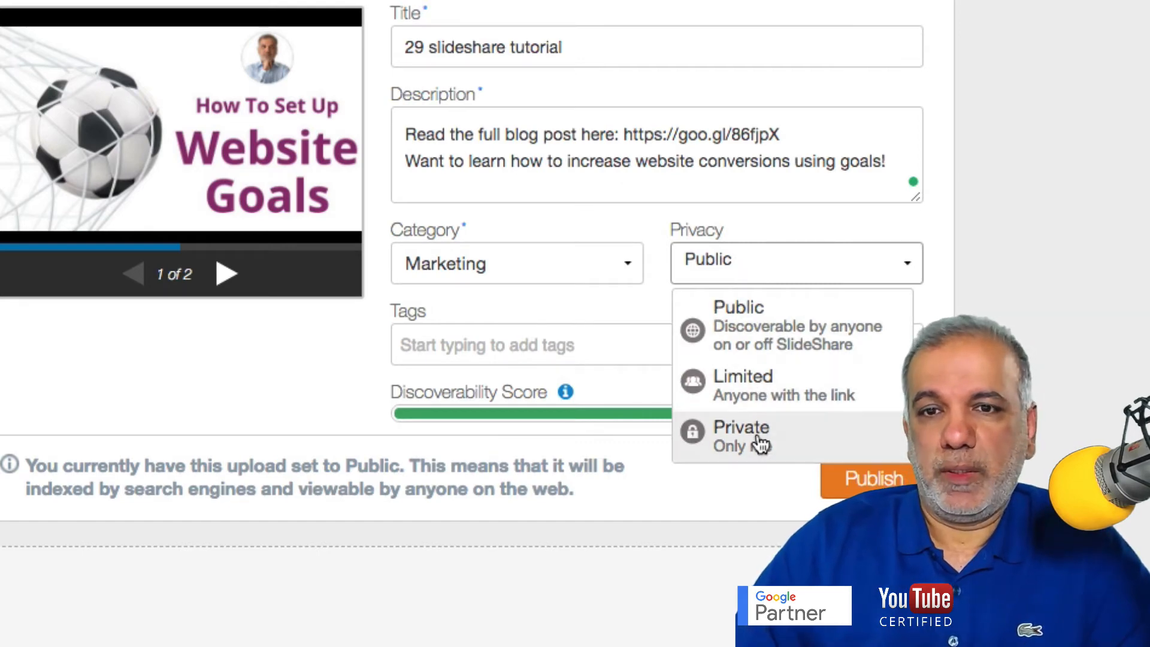
left_click(733, 311)
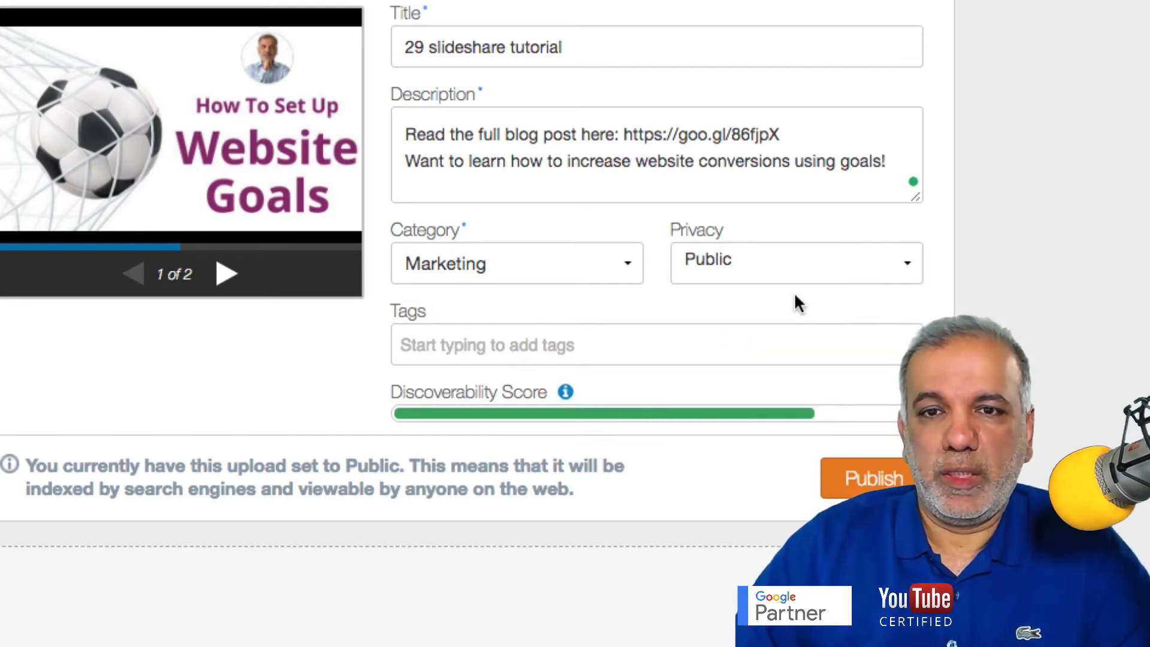
Add the tag google analytics to the SlideShare upload
left_click(556, 349)
type("goog")
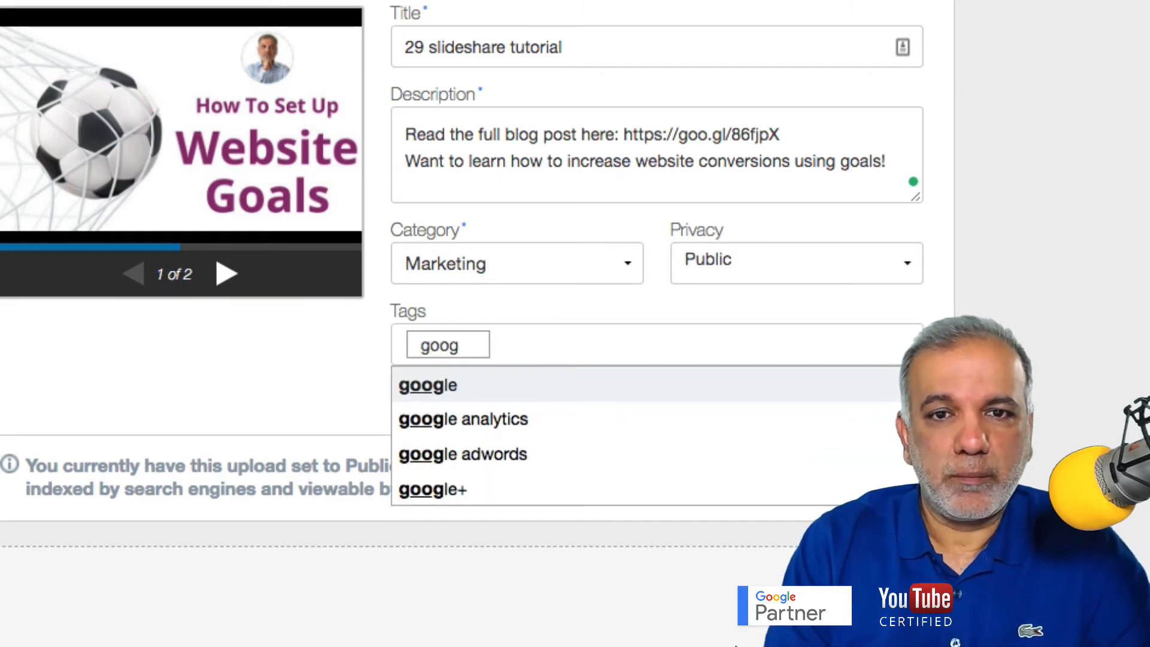
key("BackSpace")
key("BackSpace")
key("BackSpace")
key("BackSpace")
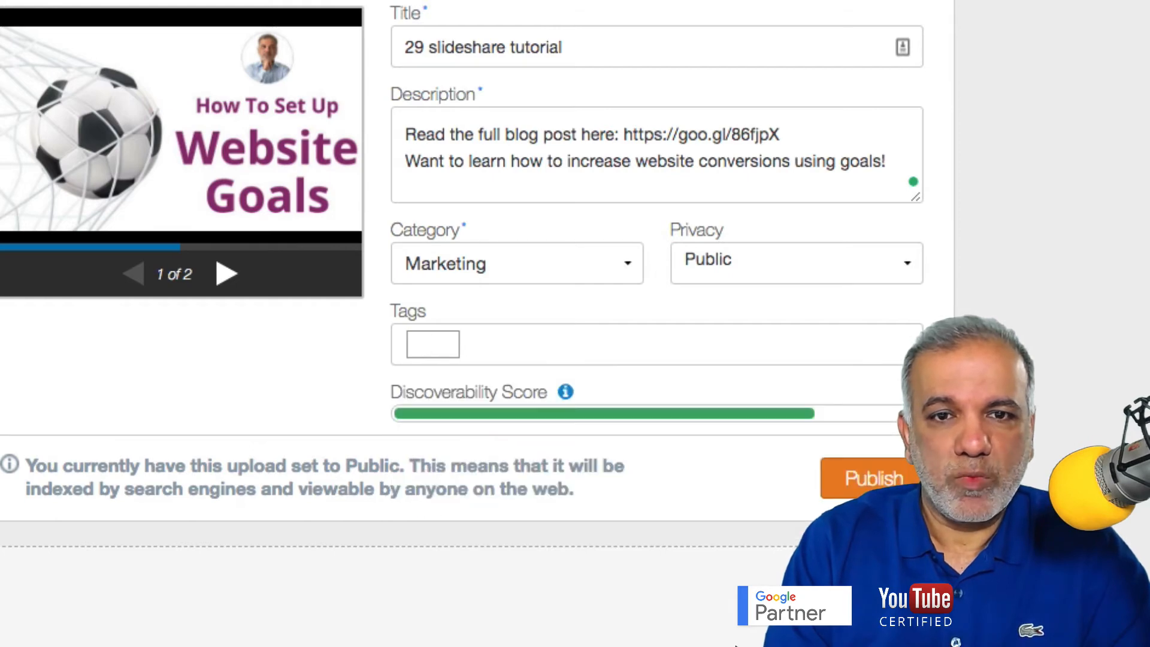
type("google an")
type("alytics")
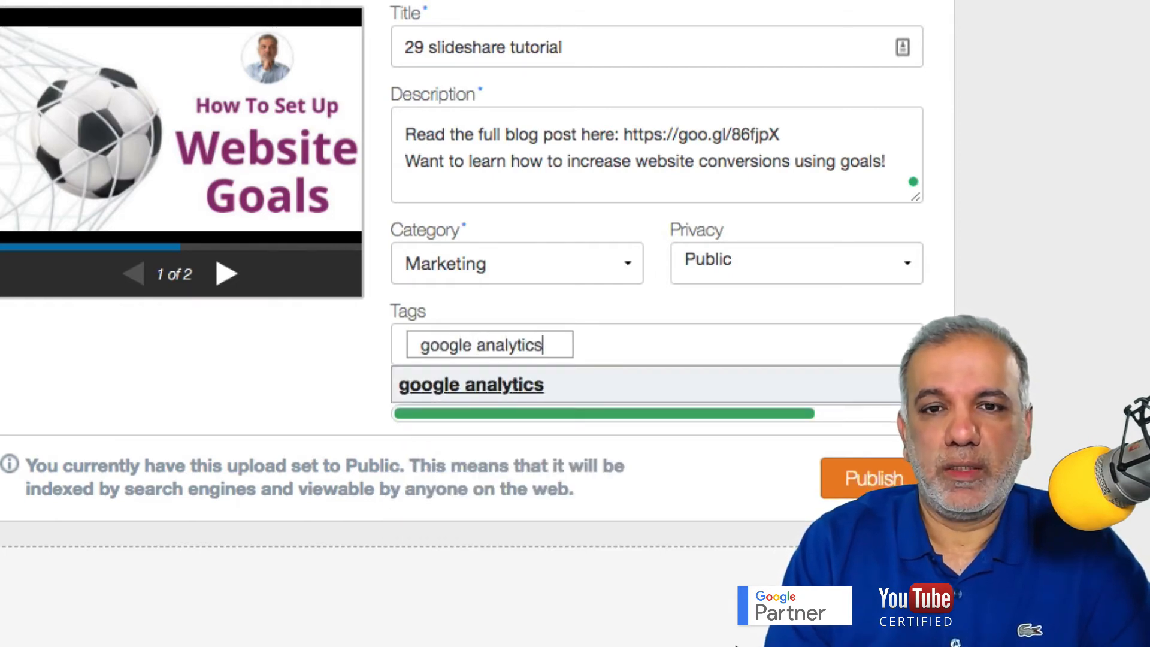
key("Return")
Add the tags digital marketing and google adwords to the upload
type("digital")
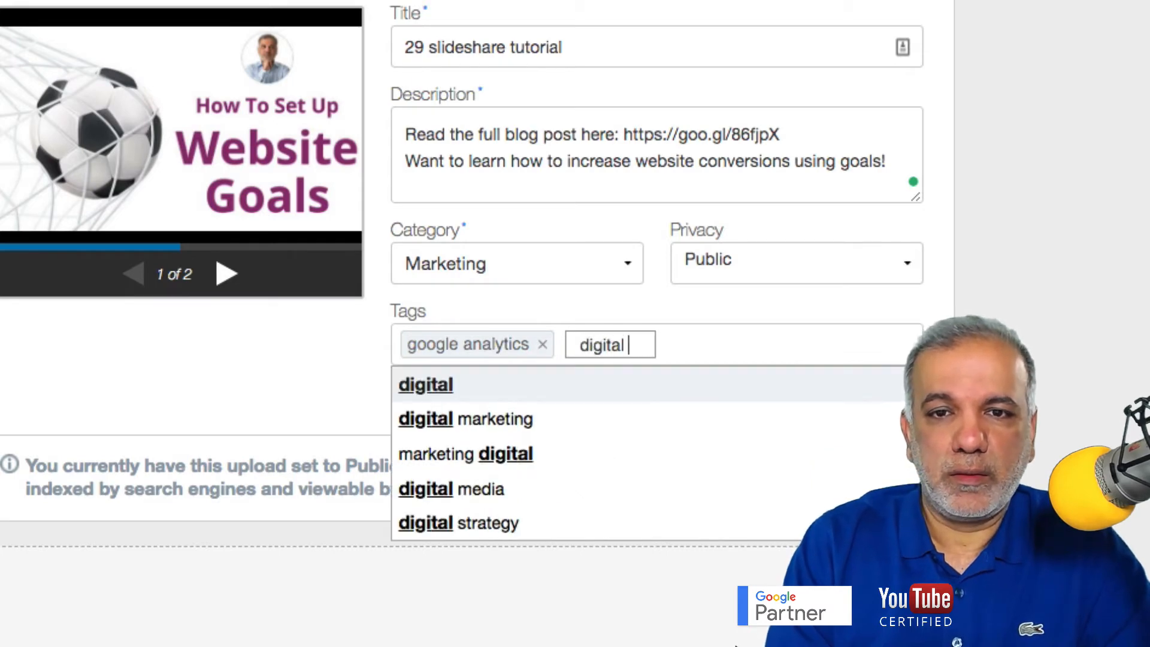
type(" marketing")
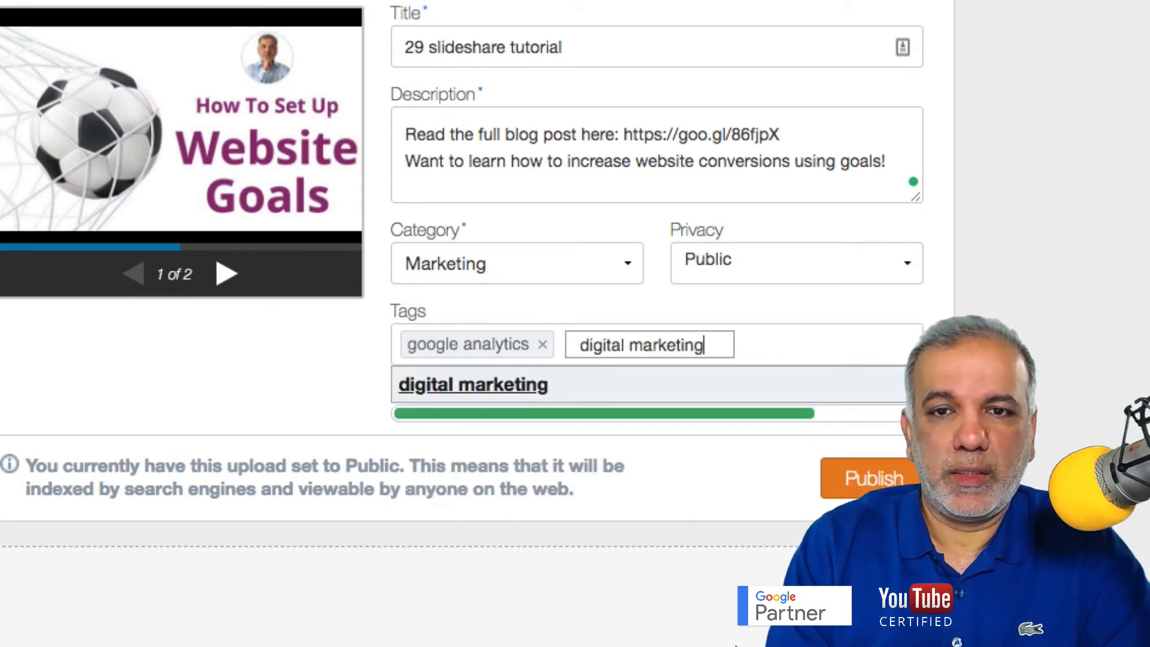
key("Return")
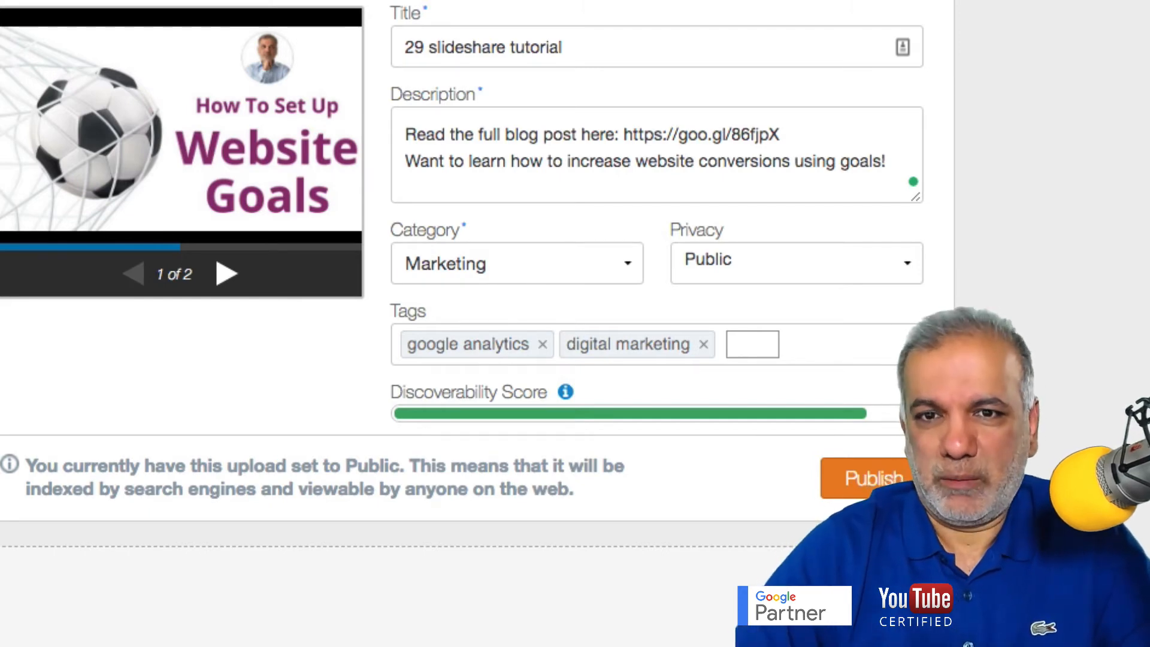
type("goog")
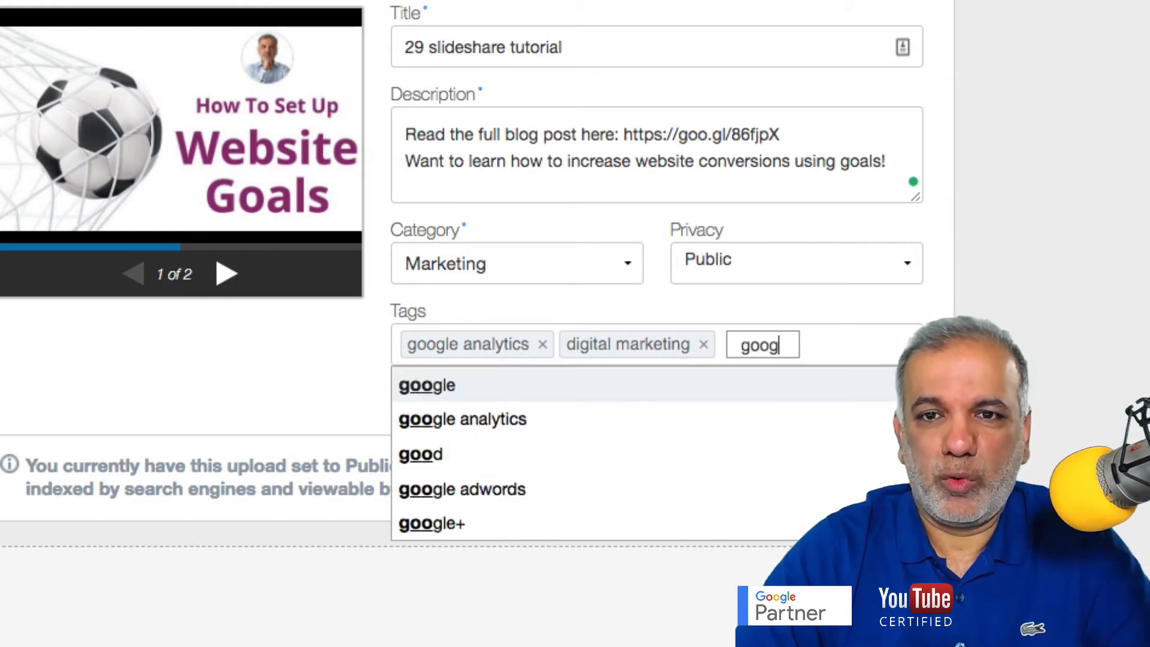
type("le adwords")
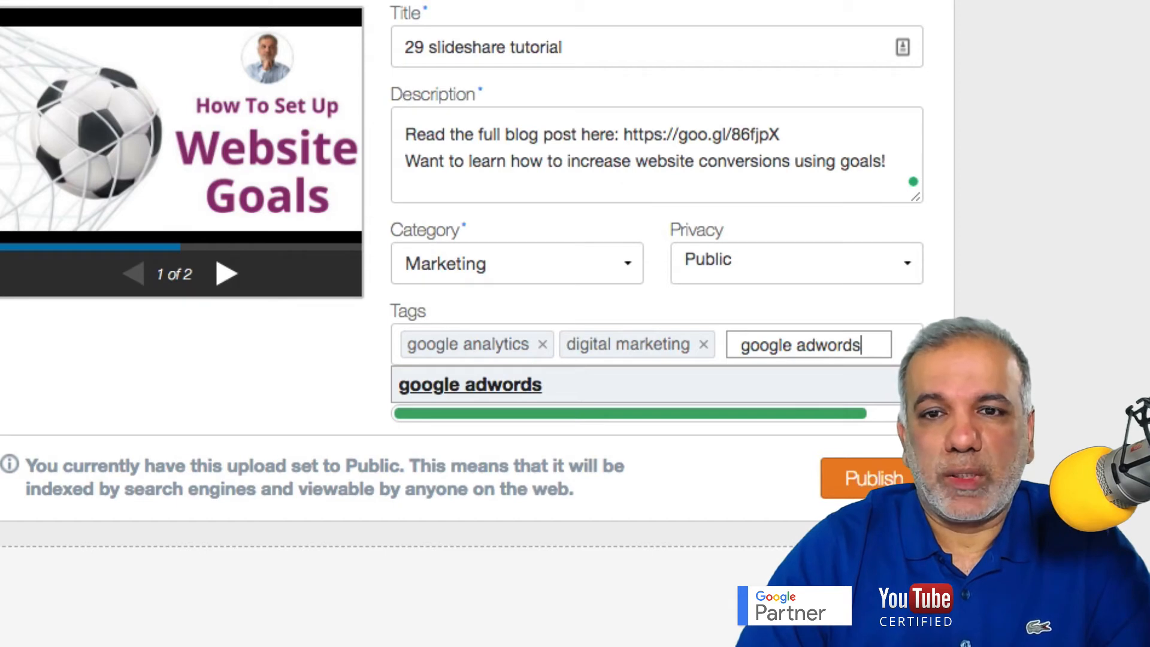
key("Return")
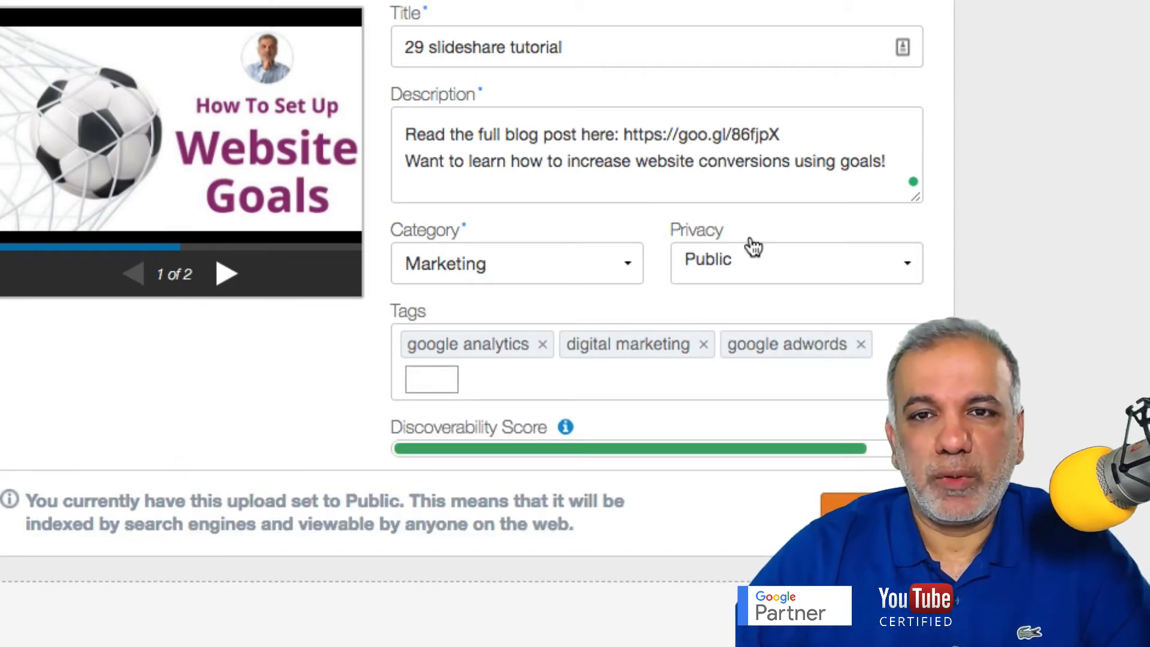
Extend the upload's description with the blog post's text beginning "Everyone loves a conversion on a website"
left_click(801, 132)
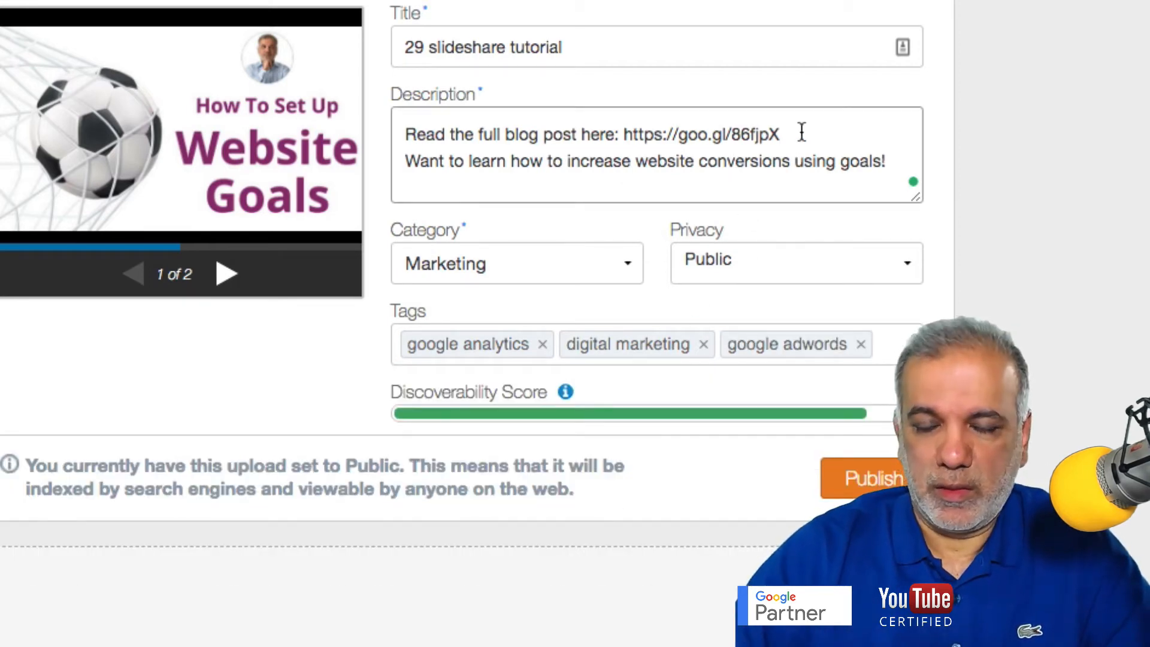
key("Return")
type("Everyone loves a conversion on a website, whether it is a new lead, customer, a subscriber to your newsletter or any other conversion.")
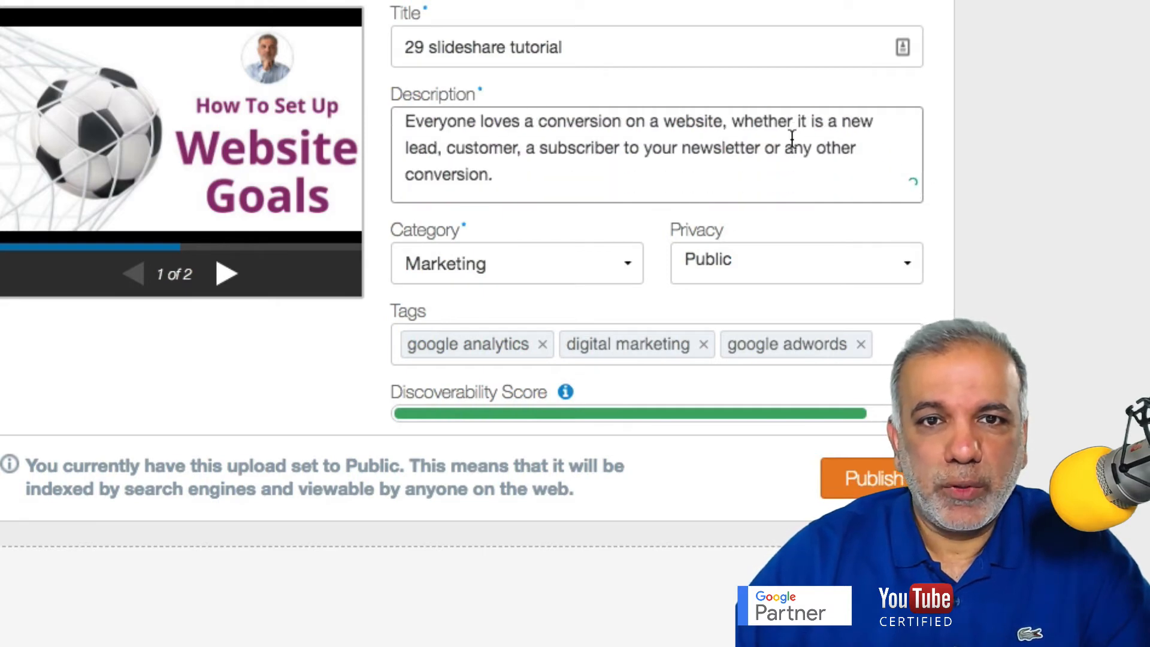
key("ctrl+v")
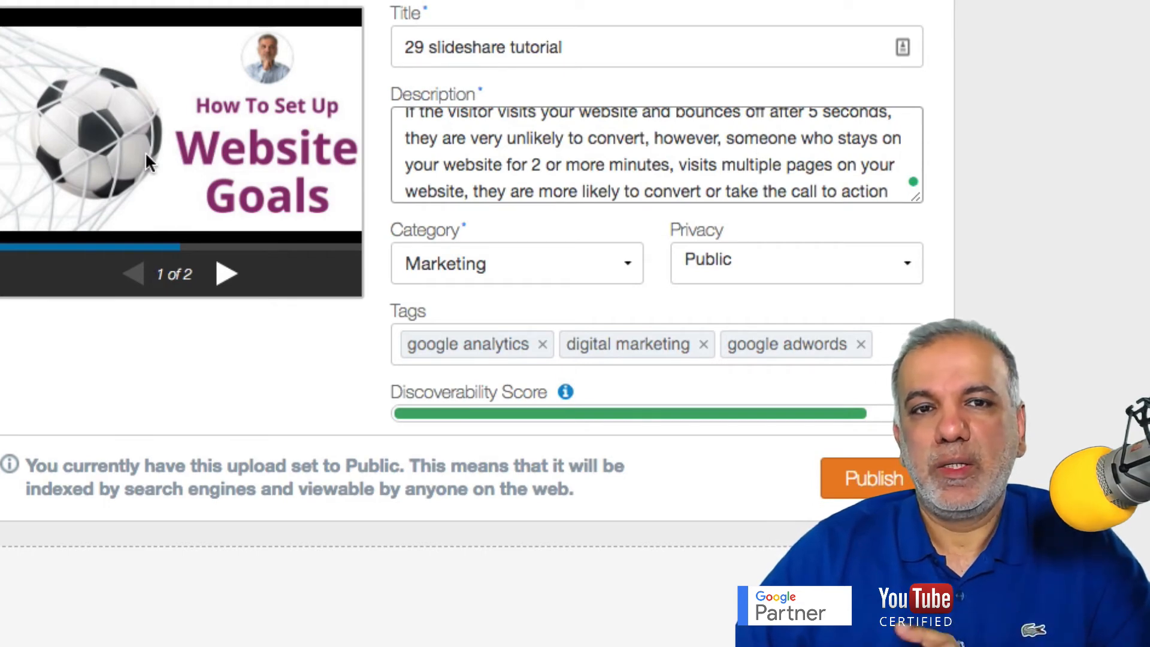
left_click(883, 489)
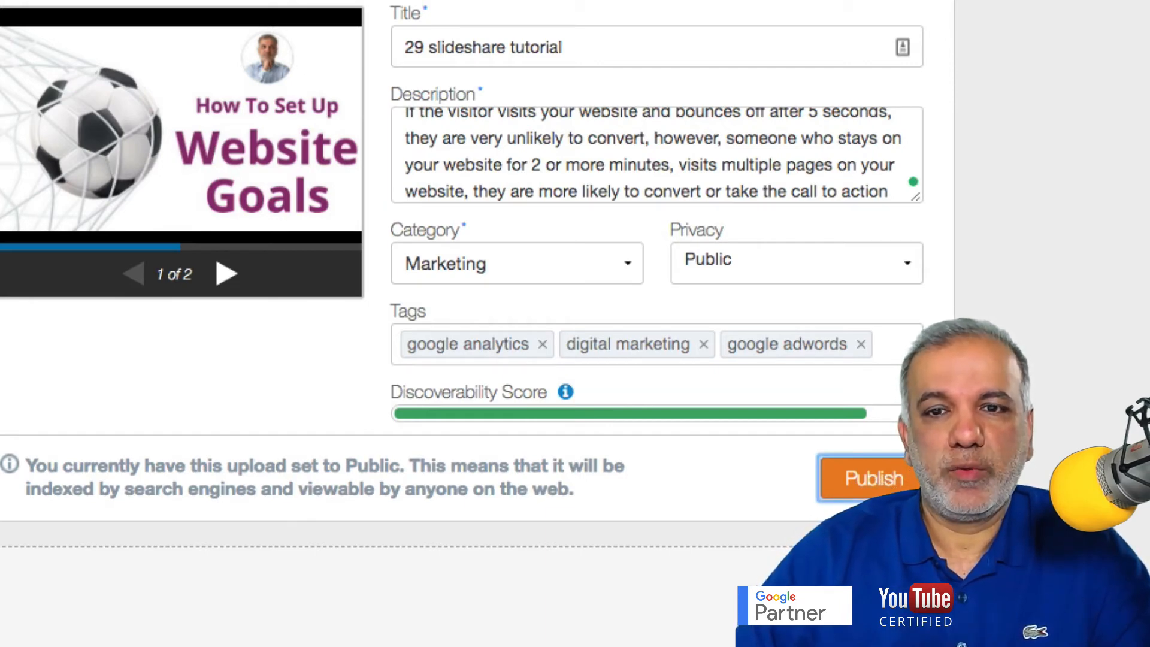
Replace the upload's title with "How To Increase Website Conversions Using Goals!" and publish the presentation
left_click_drag(569, 44, 407, 46)
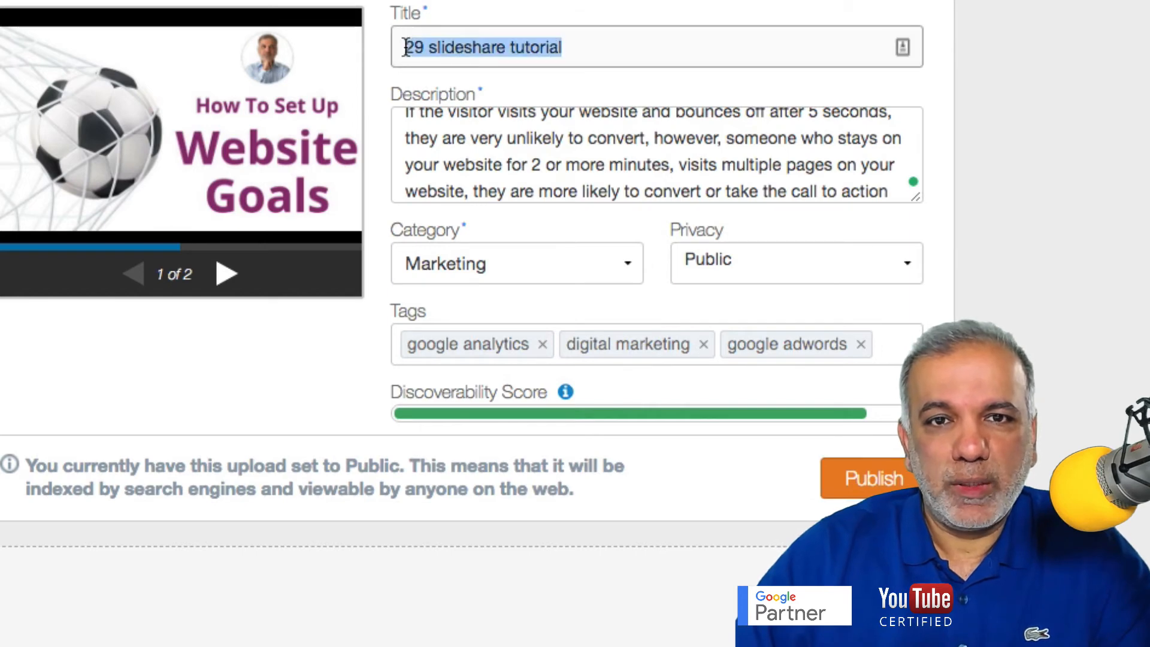
key("BackSpace")
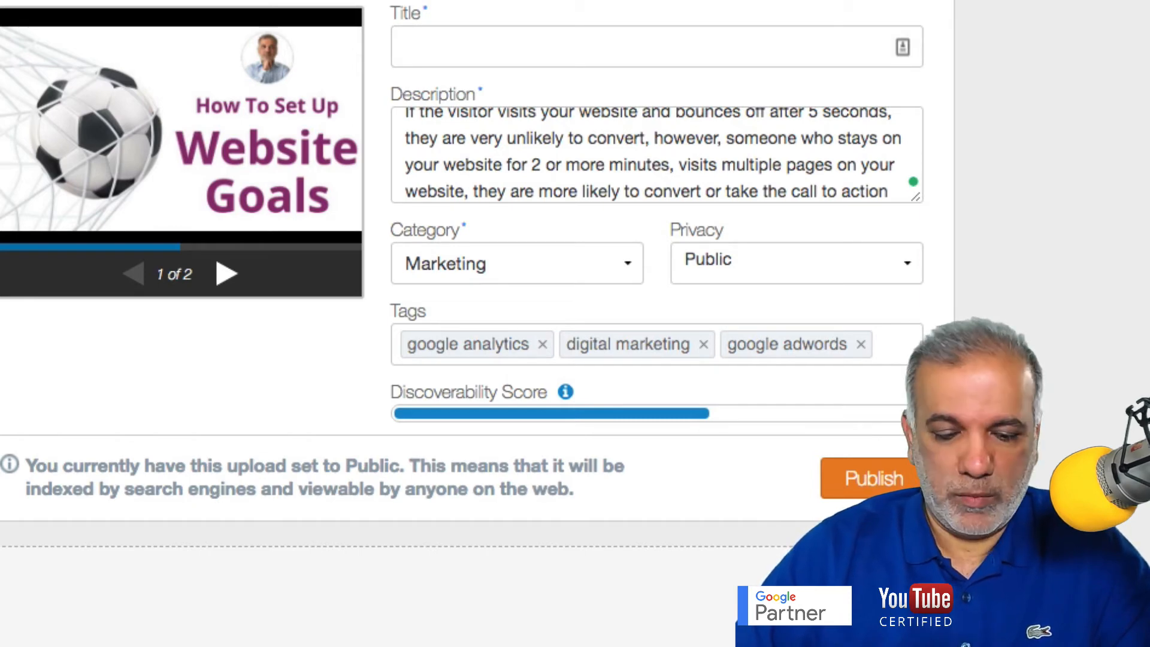
left_click(505, 41)
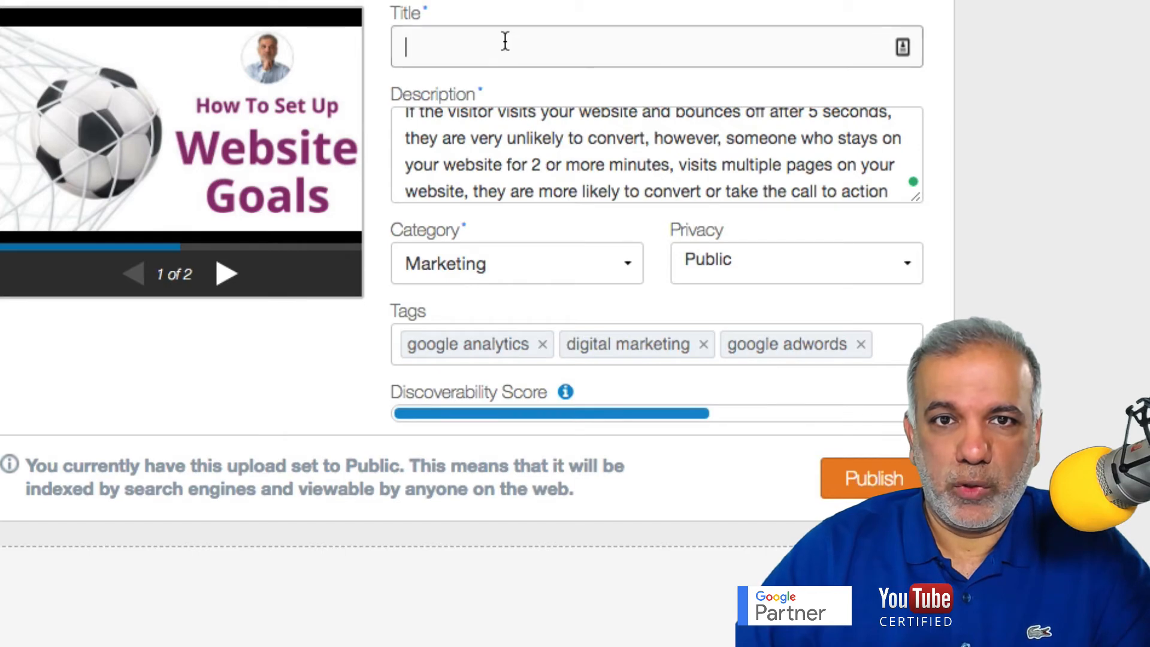
left_click(503, 42)
type("How To Increase Website Conversions Using Goals")
type("!")
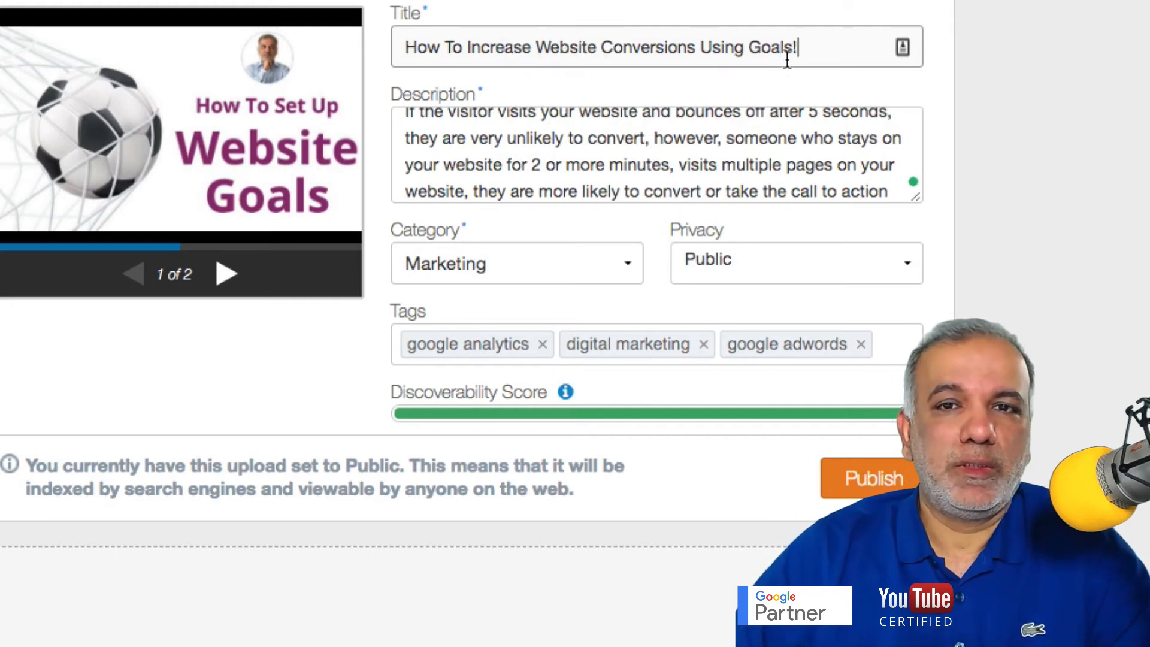
left_click(889, 481)
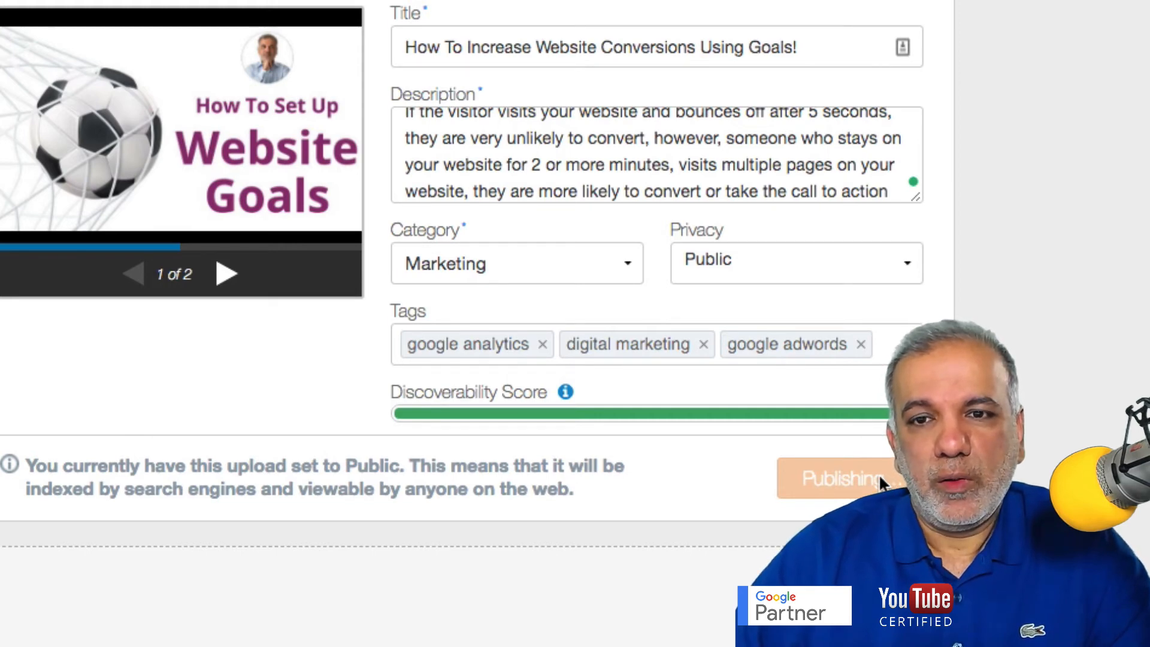
Page through the published presentation to slide 2 and back to slide 1
scroll(379, 569, "up", 2)
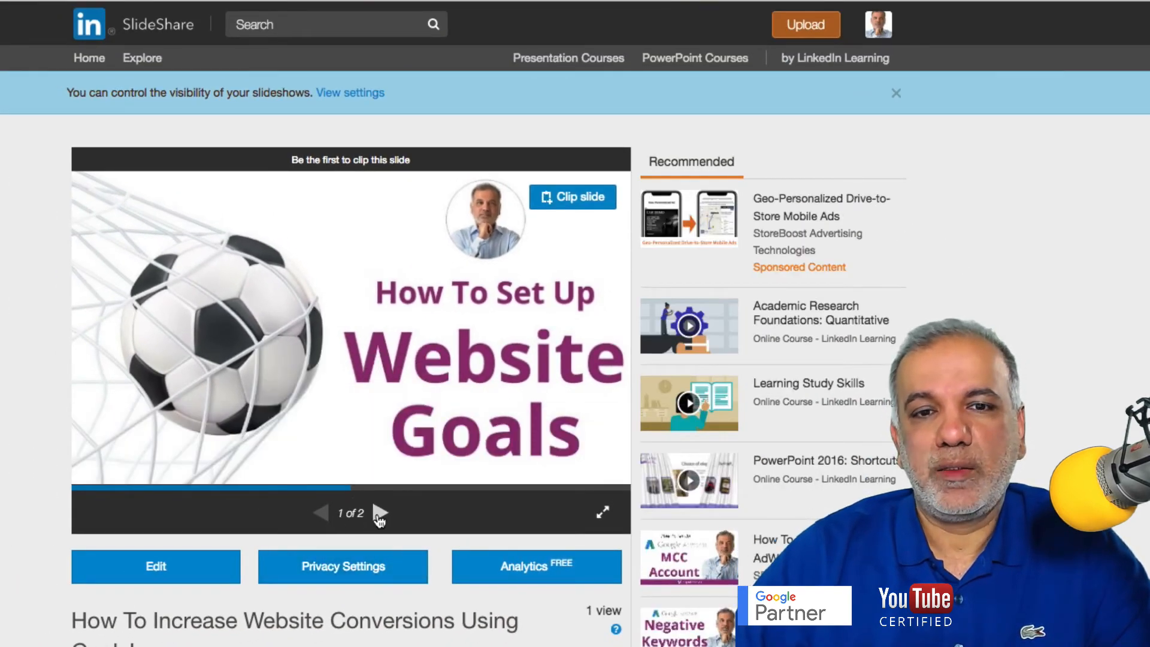
left_click(379, 513)
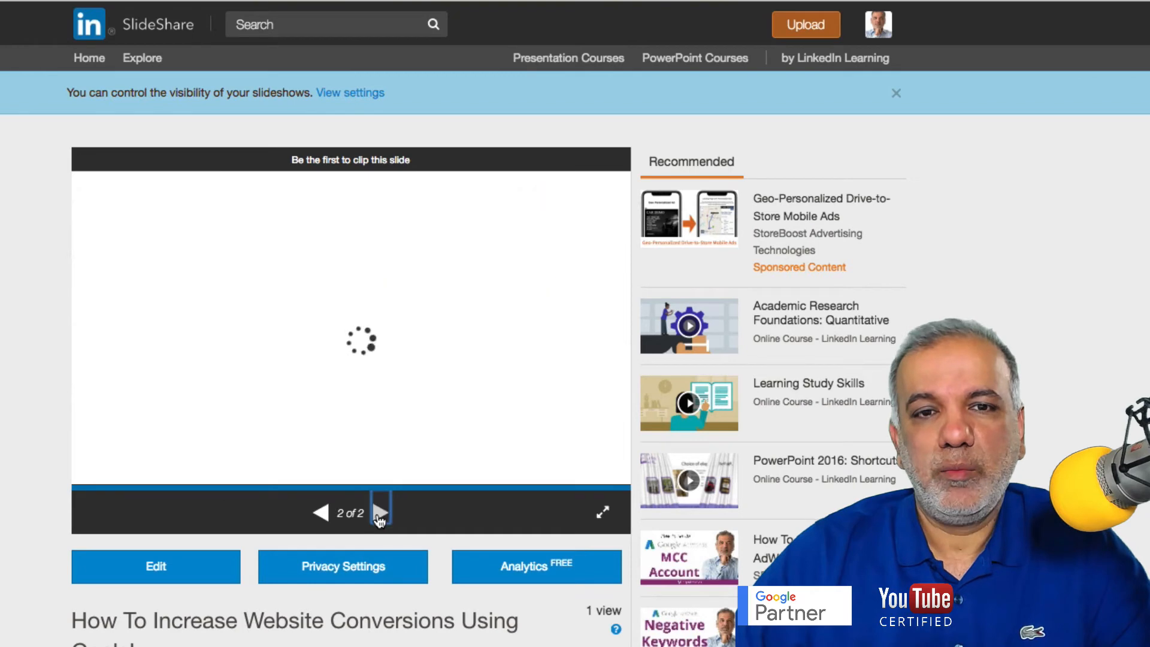
left_click(321, 514)
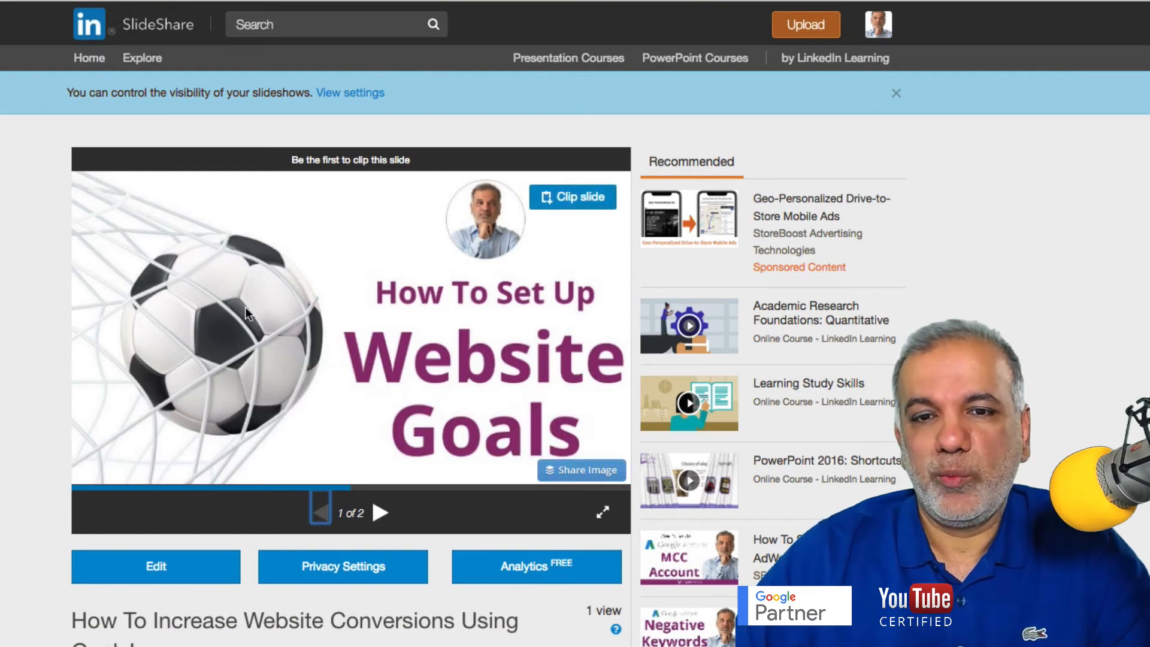
left_click(155, 567)
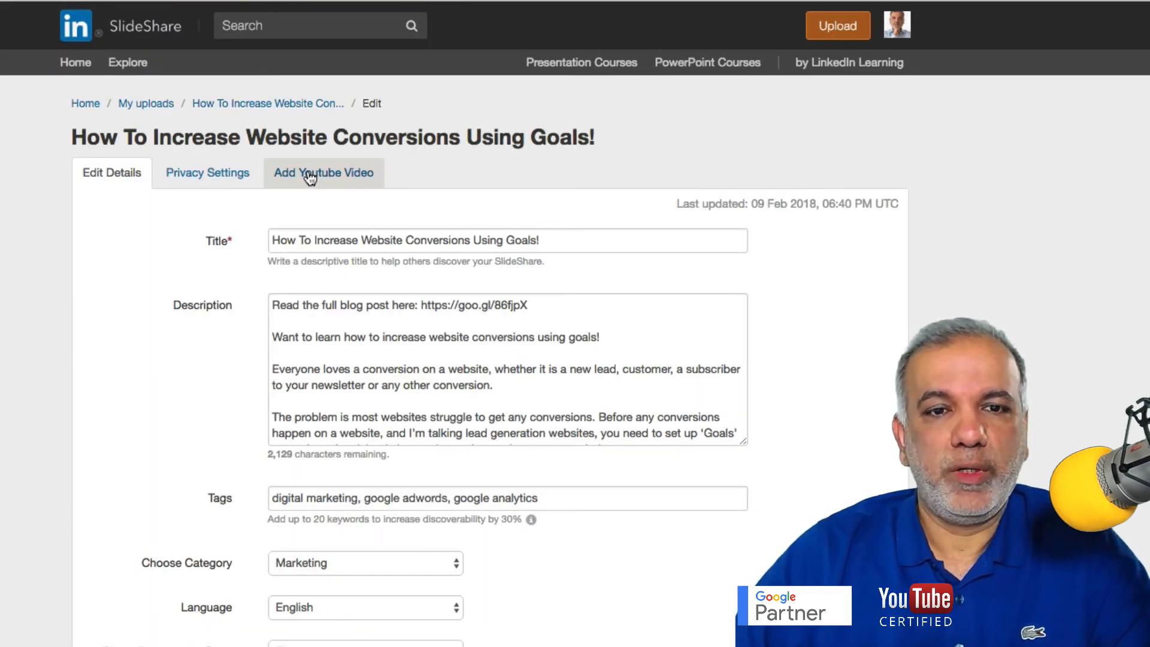
left_click(309, 175)
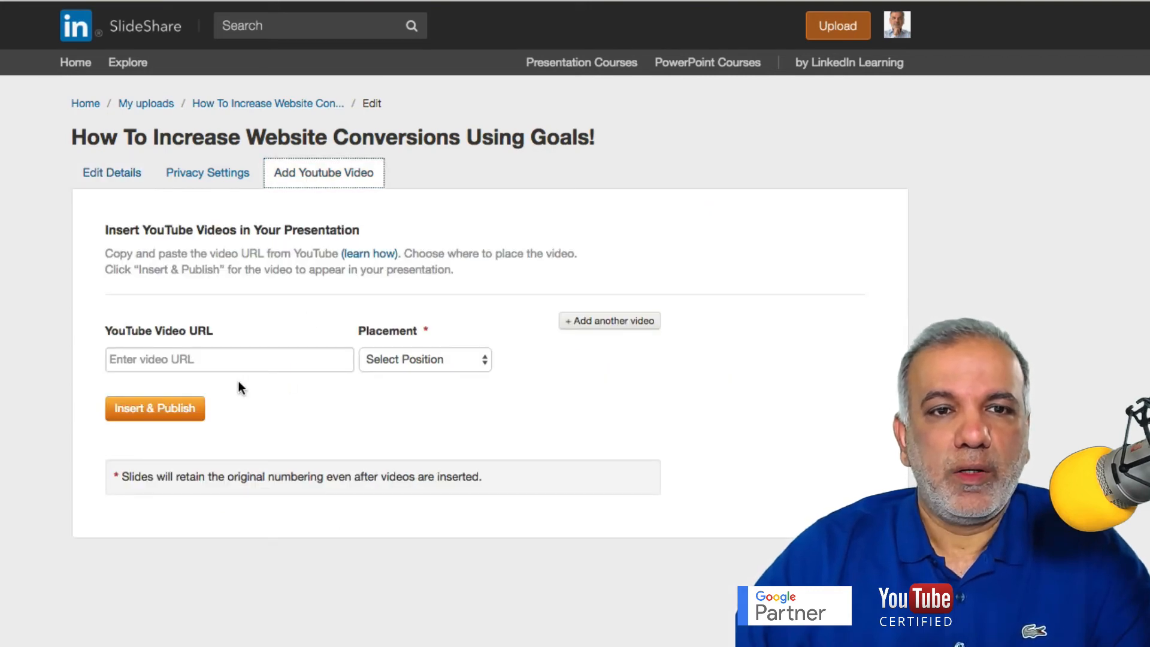
left_click(187, 362)
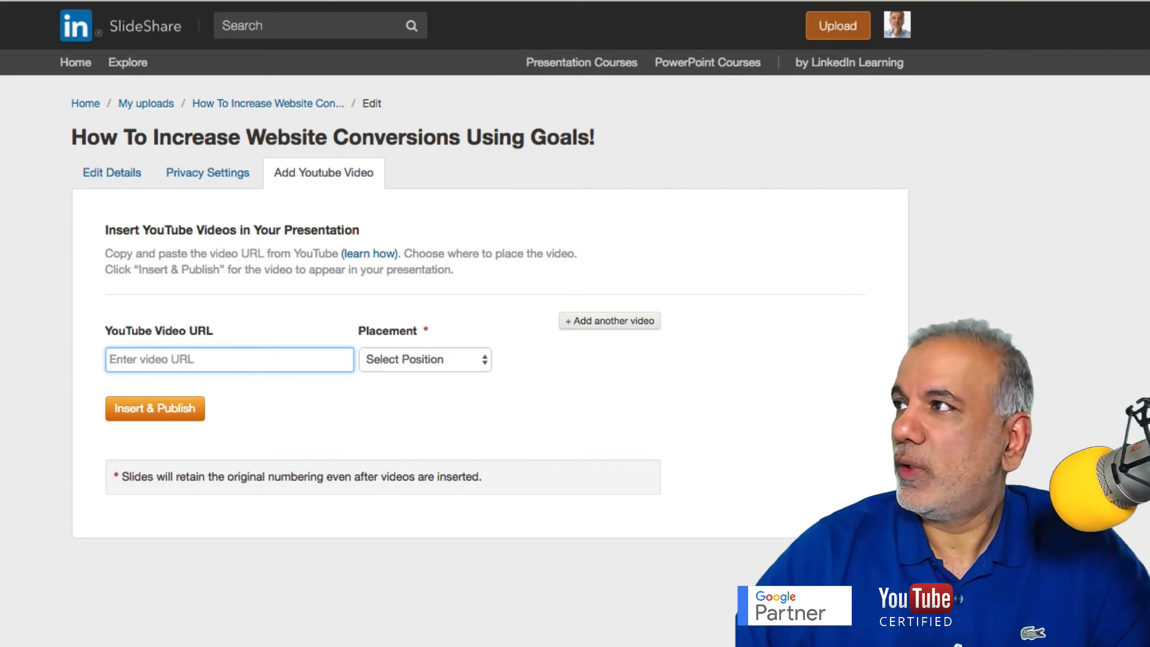
key("super+Tab")
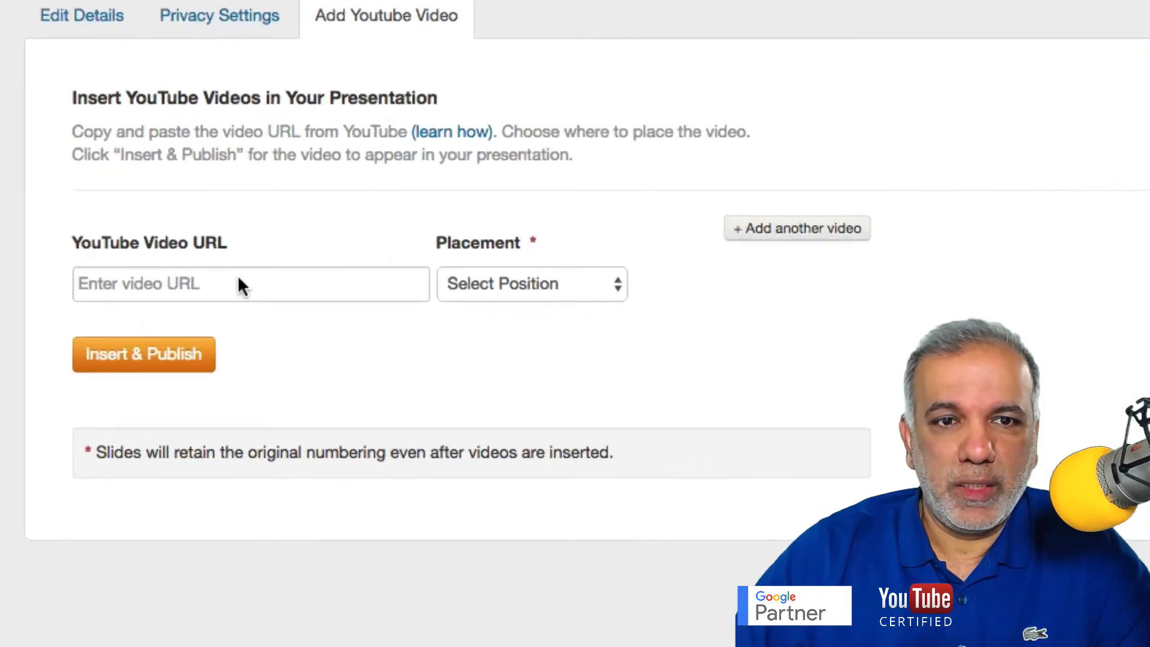
left_click(204, 360)
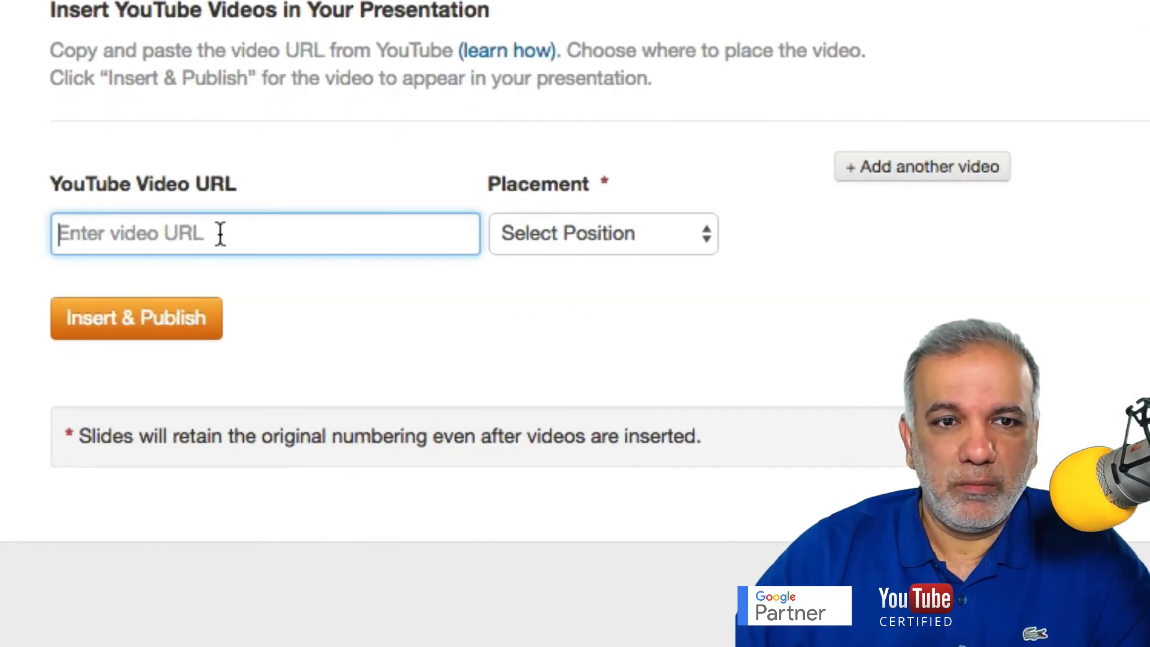
type("https://youtu.be/Lg_nljSXOhl")
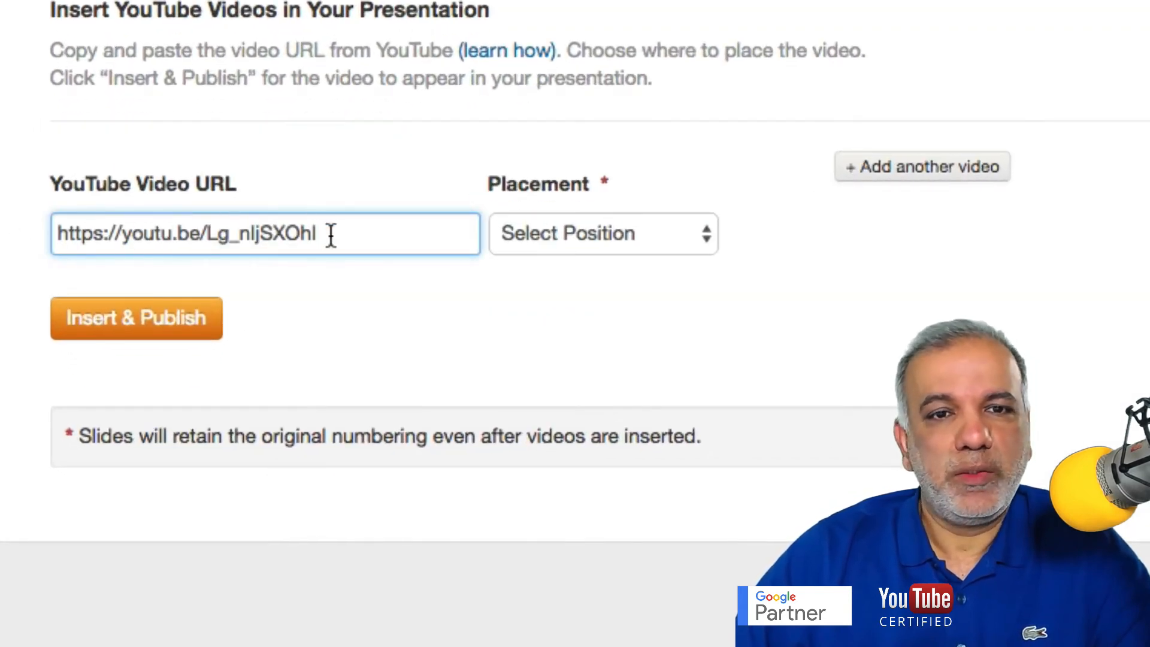
Place the YouTube video after slide 1, insert and publish it, and check the confirmation message
left_click(679, 234)
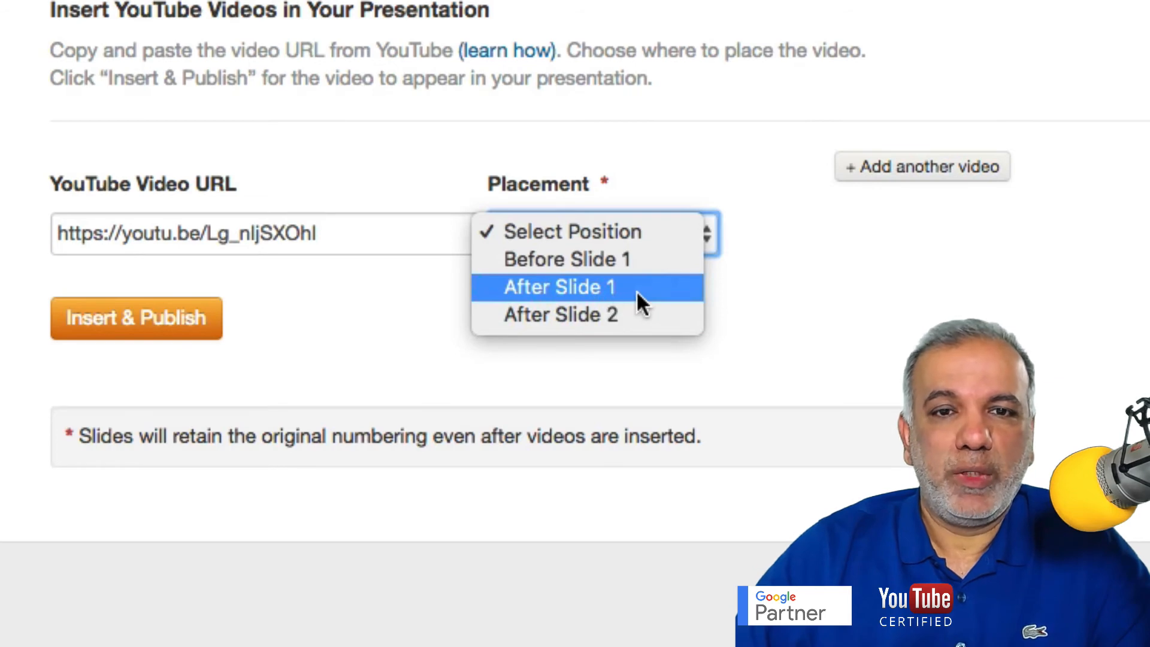
left_click(555, 289)
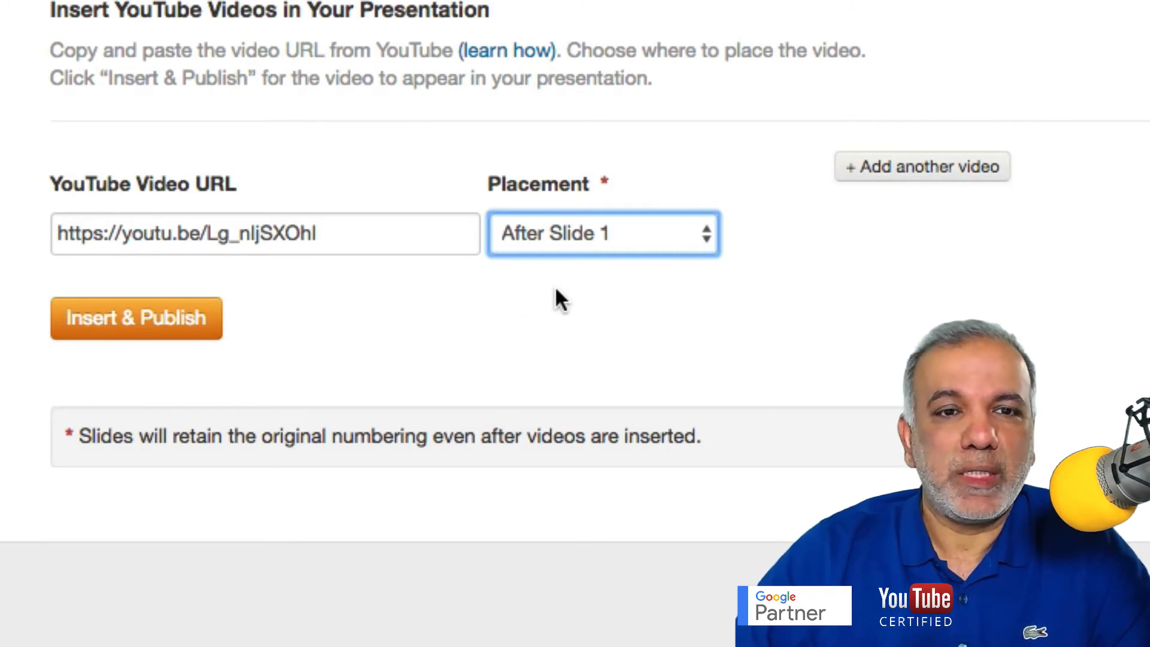
left_click(104, 319)
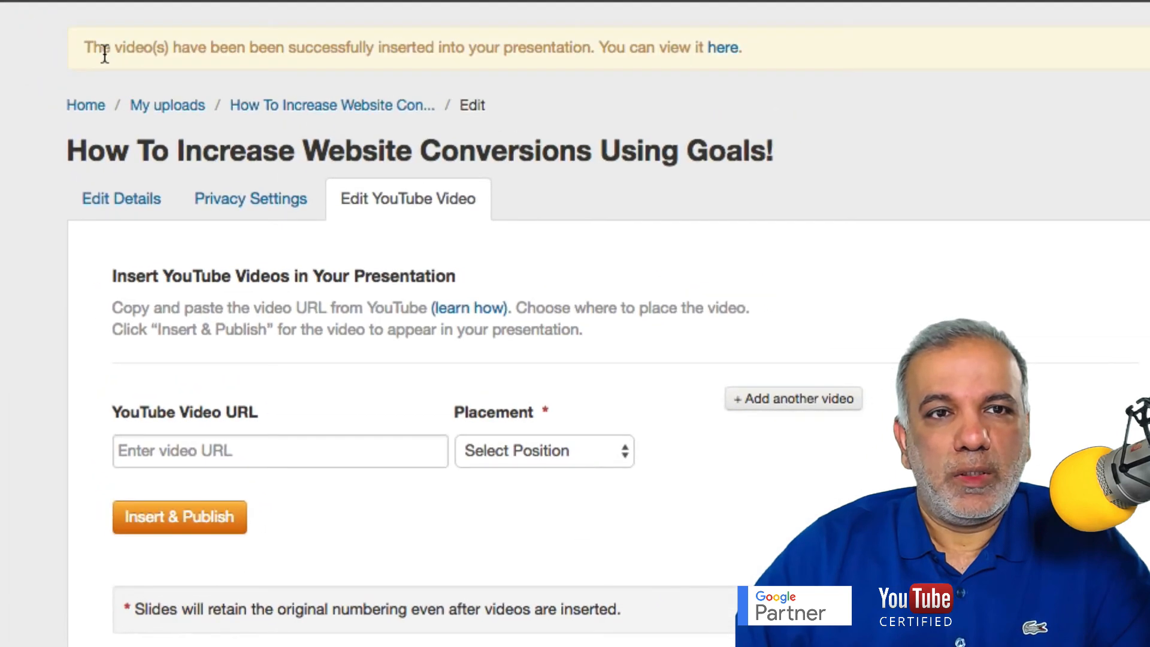
left_click_drag(94, 48, 567, 48)
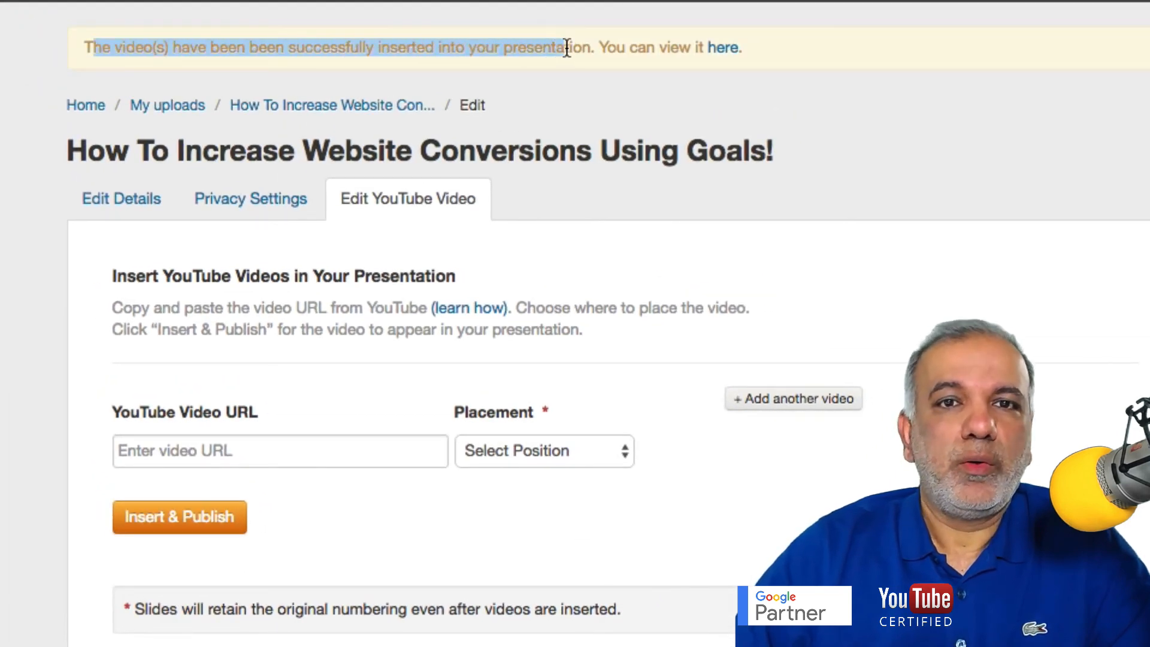